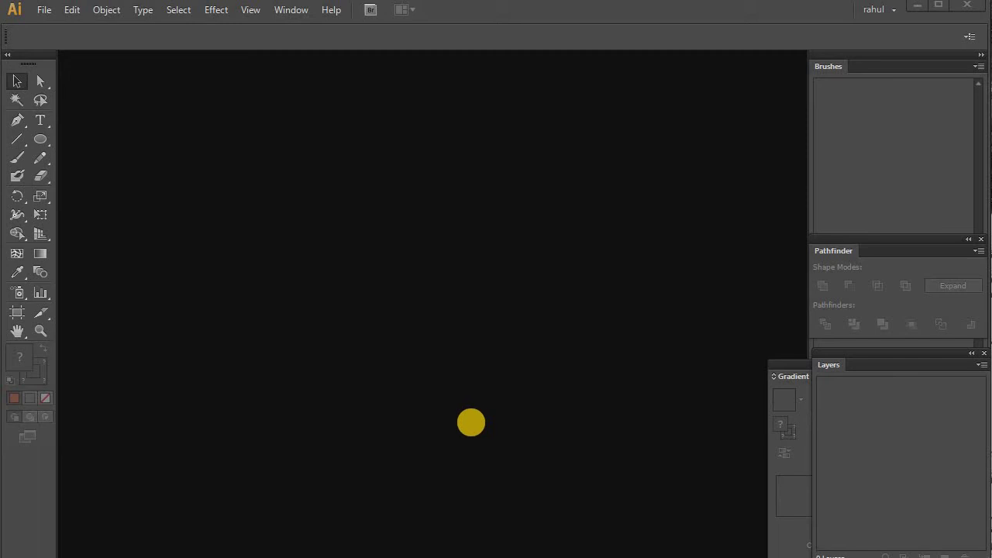
- Create a new document with width and height both set to 1000 px
{"action": "left_click", "coordinate": [44, 10]}
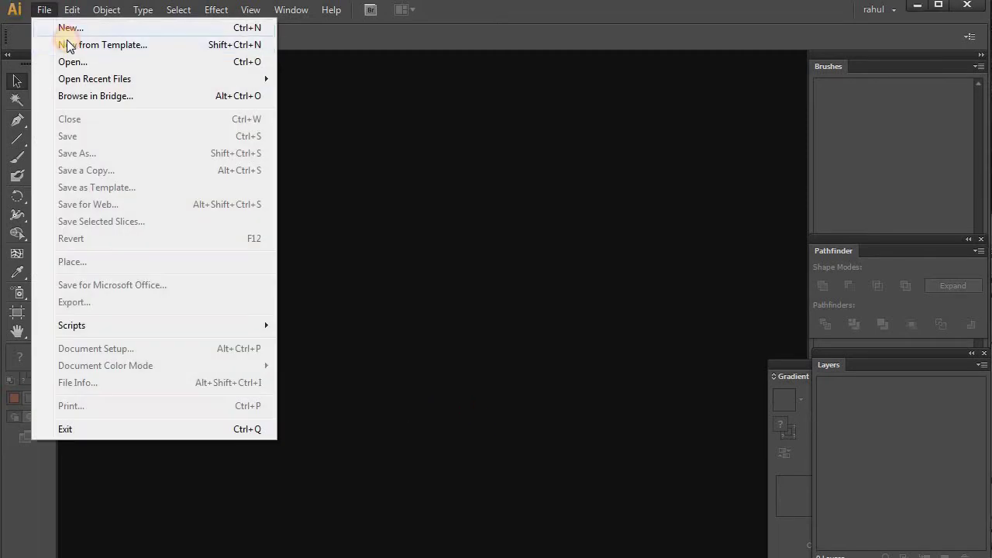
{"action": "left_click", "coordinate": [70, 28]}
{"action": "left_click", "coordinate": [463, 302]}
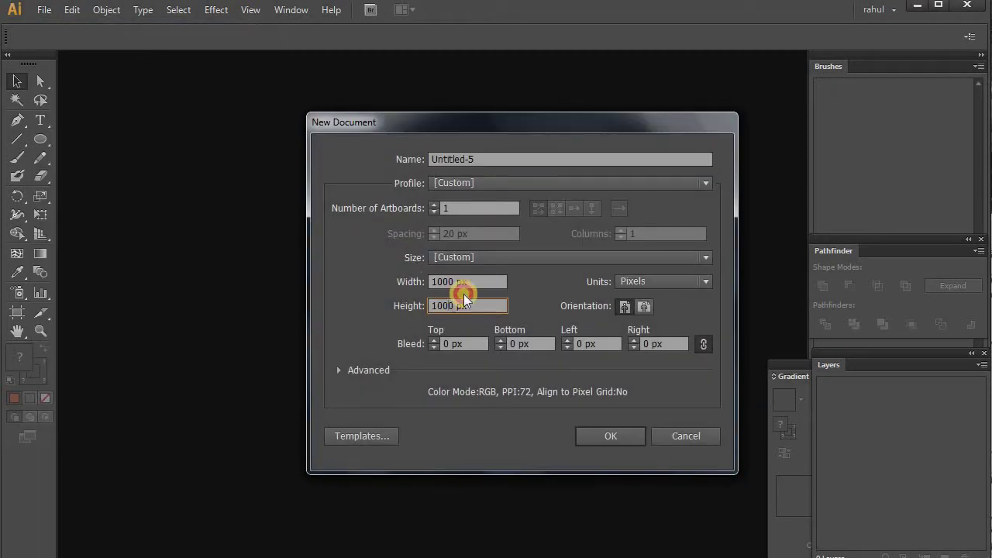
{"action": "left_click", "coordinate": [443, 281]}
{"action": "left_click", "coordinate": [595, 432]}
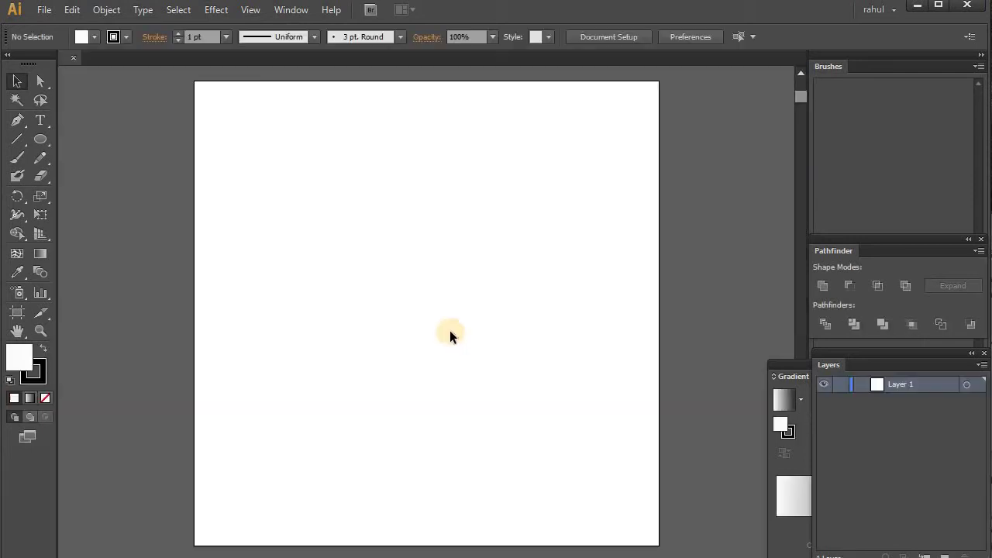
- Set the fill to None and draw a large circle around the artboard centre, then select it
{"action": "left_click", "coordinate": [94, 36]}
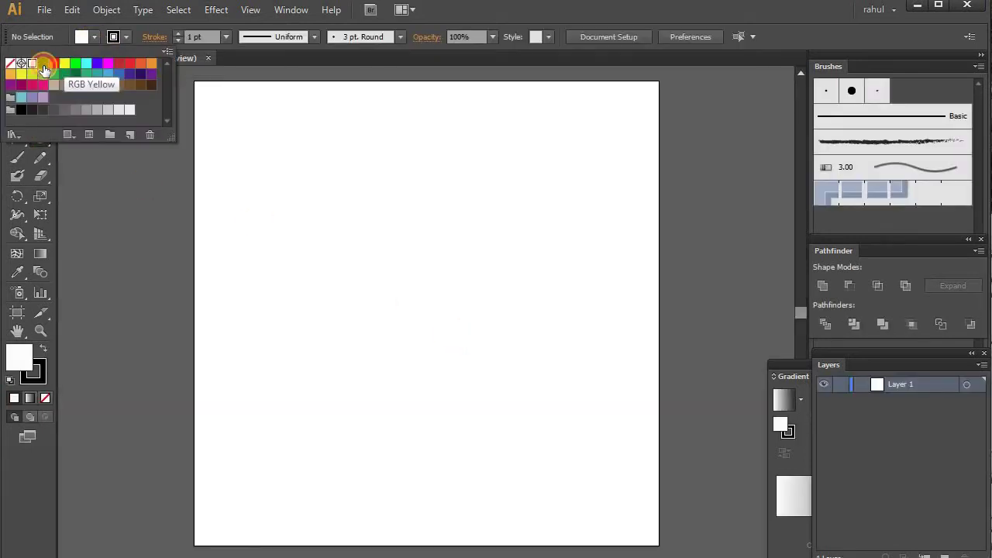
{"action": "left_click", "coordinate": [11, 62]}
{"action": "key", "text": "l"}
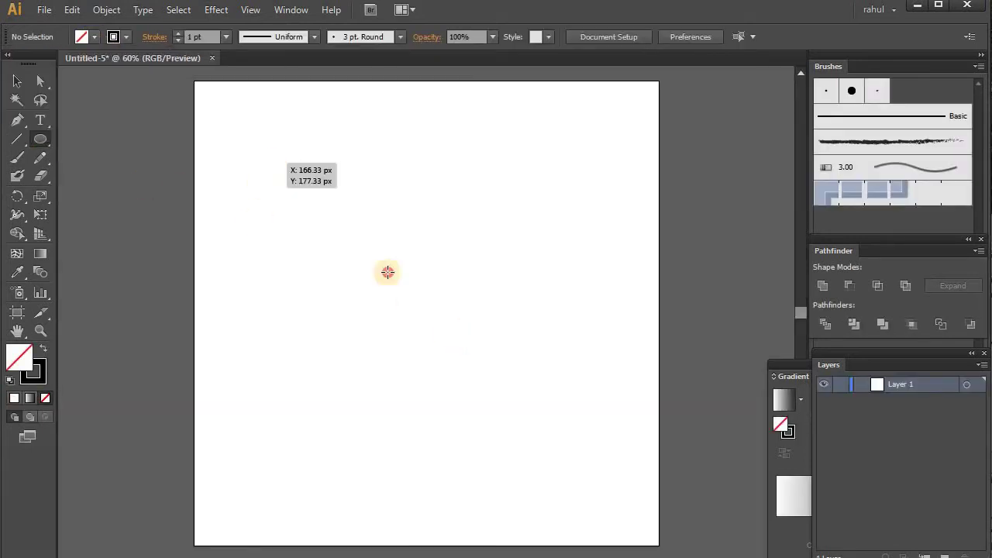
{"action": "left_click_drag", "start_coordinate": [271, 162], "coordinate": [568, 459]}
{"action": "left_click", "coordinate": [17, 80]}
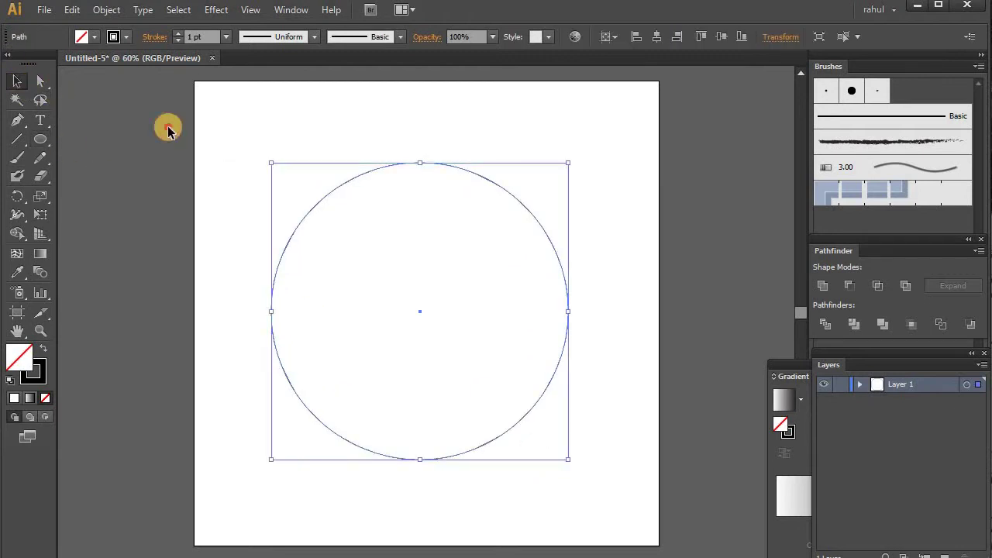
{"action": "left_click_drag", "start_coordinate": [168, 130], "coordinate": [465, 372]}
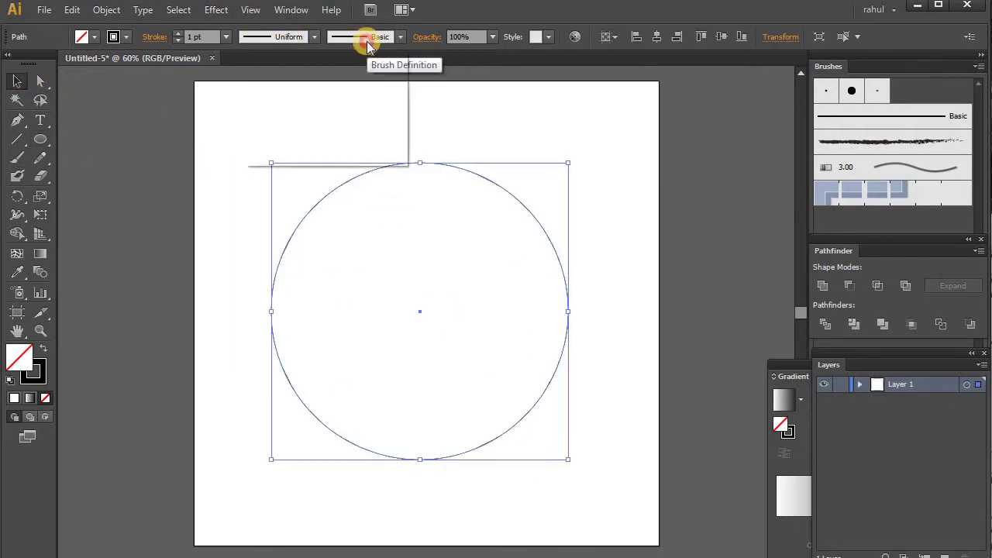
- Stroke the circle with the orange floral brush from Borders_Decorative at 3 pt
{"action": "left_click", "coordinate": [257, 158]}
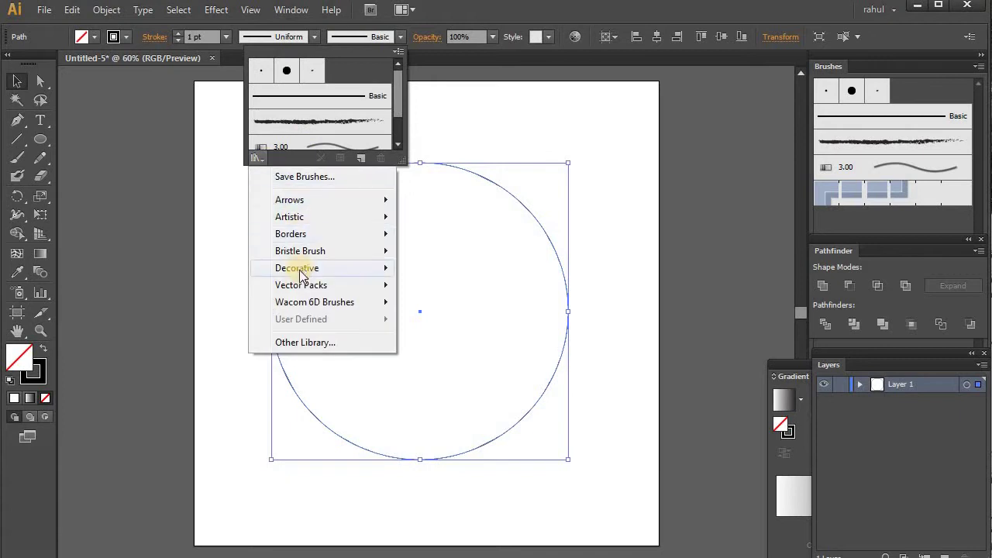
{"action": "left_click", "coordinate": [405, 250]}
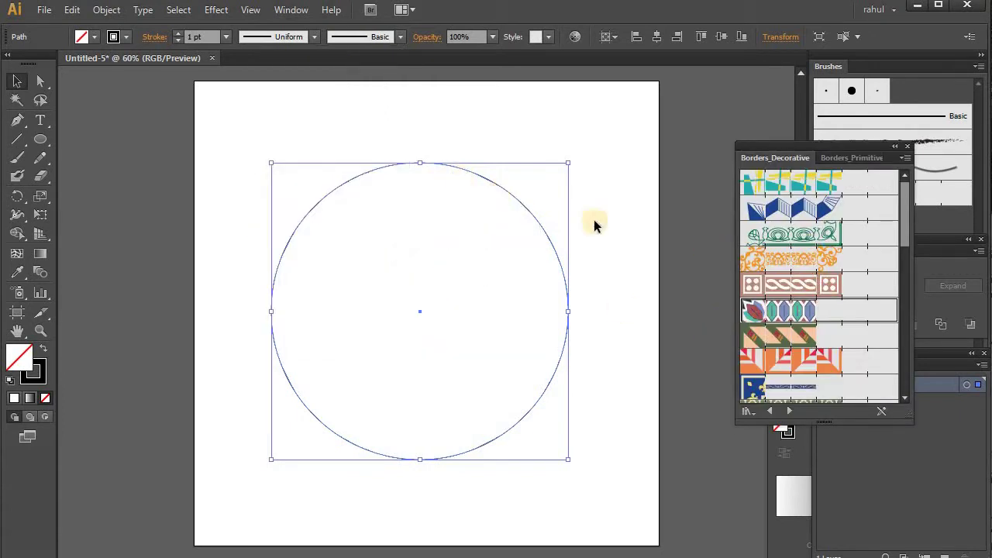
{"action": "left_click", "coordinate": [764, 259]}
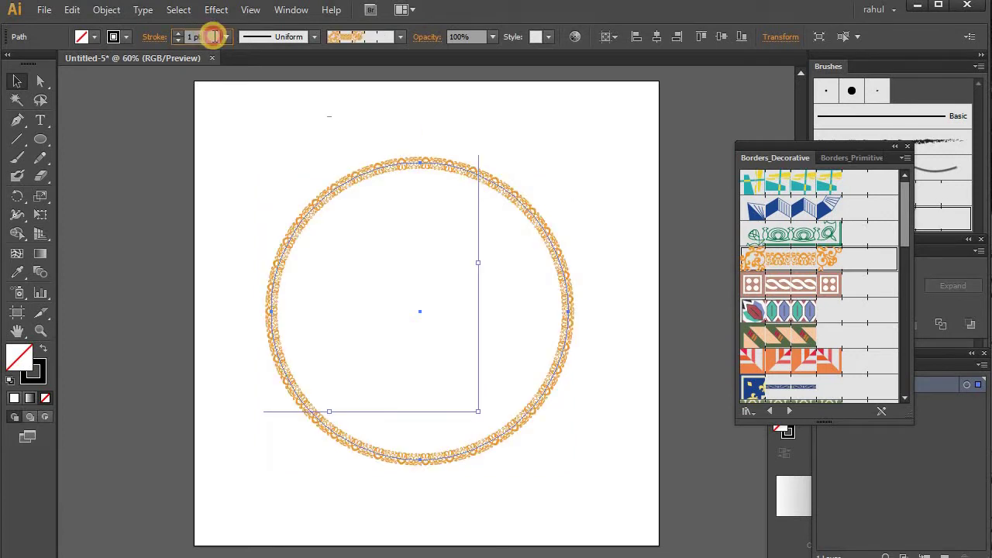
{"action": "left_click", "coordinate": [214, 36]}
{"action": "key", "text": "Up"}
{"action": "key", "text": "Up"}
{"action": "key", "text": "Up"}
{"action": "key", "text": "Up"}
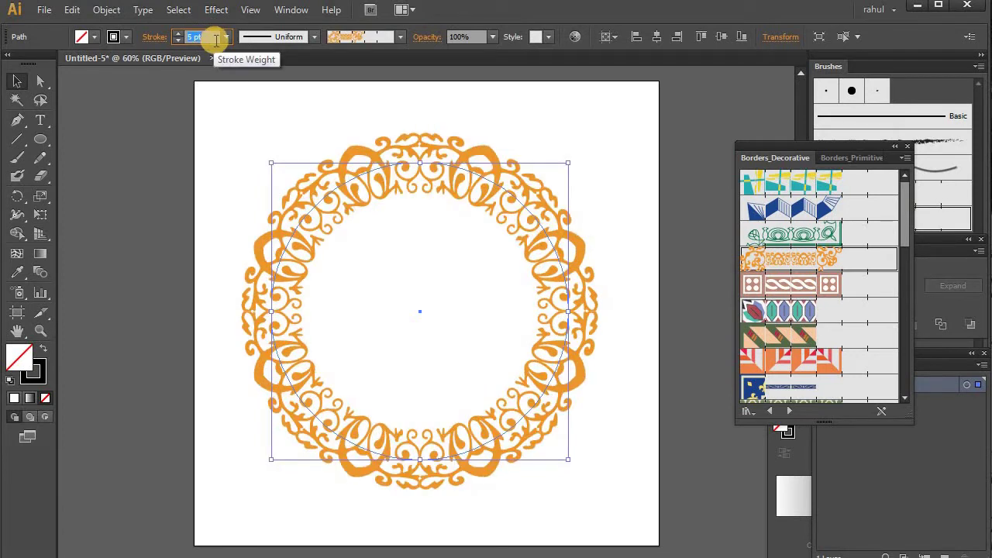
{"action": "key", "text": "Down"}
{"action": "key", "text": "Down"}
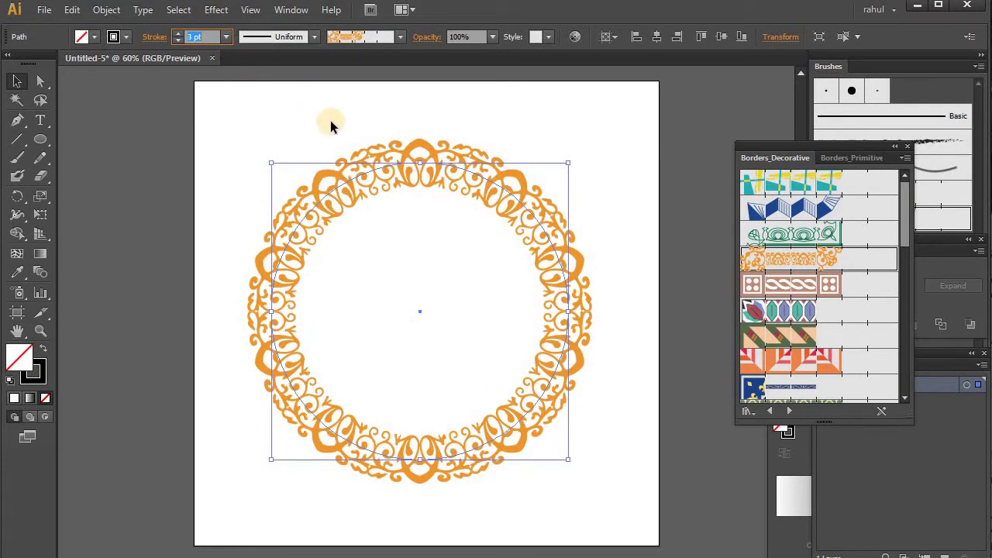
{"action": "left_click", "coordinate": [330, 120]}
- Alt-drag a smaller copy of the floral ring and align both rings to share a centre
{"action": "left_click_drag", "start_coordinate": [406, 161], "coordinate": [408, 220]}
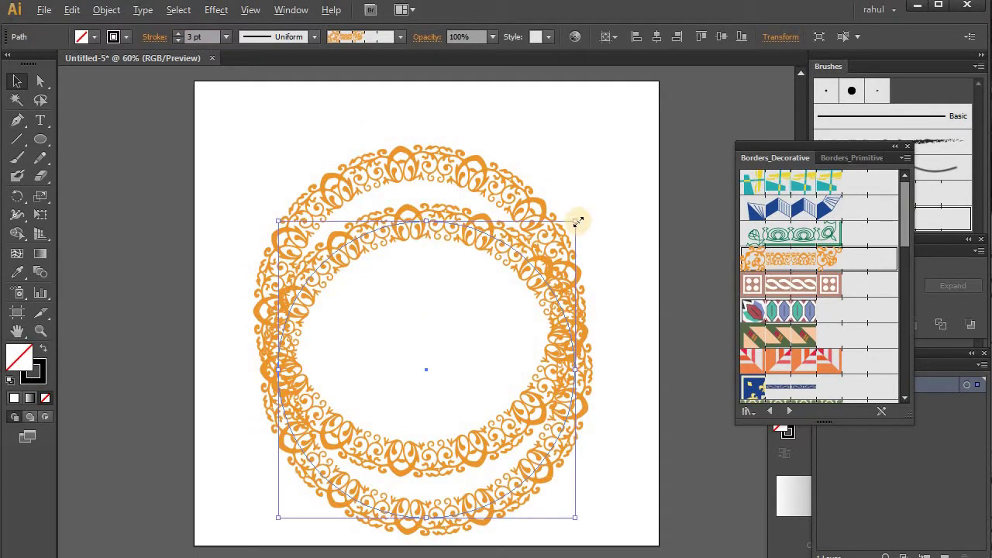
{"action": "left_click_drag", "start_coordinate": [579, 222], "coordinate": [557, 241]}
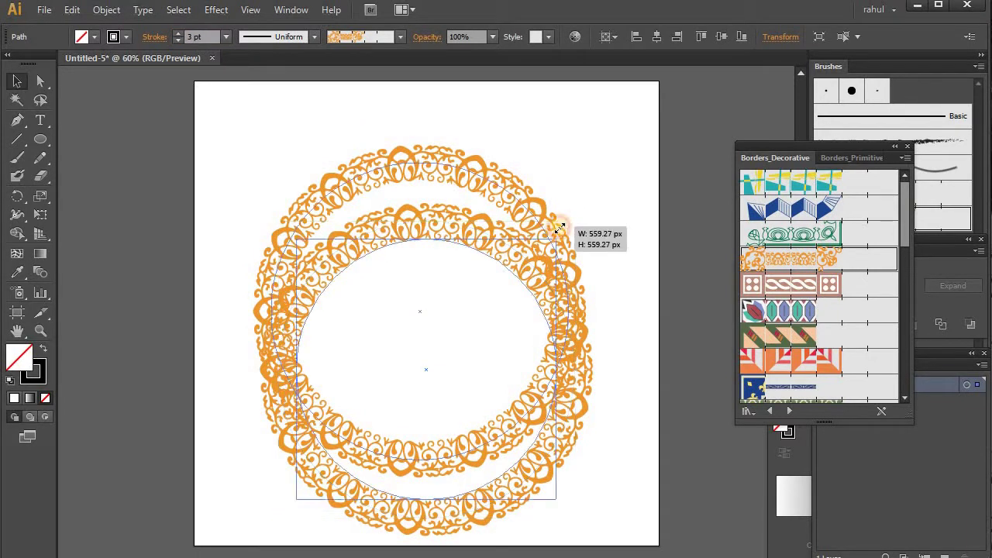
{"action": "left_click", "coordinate": [720, 39]}
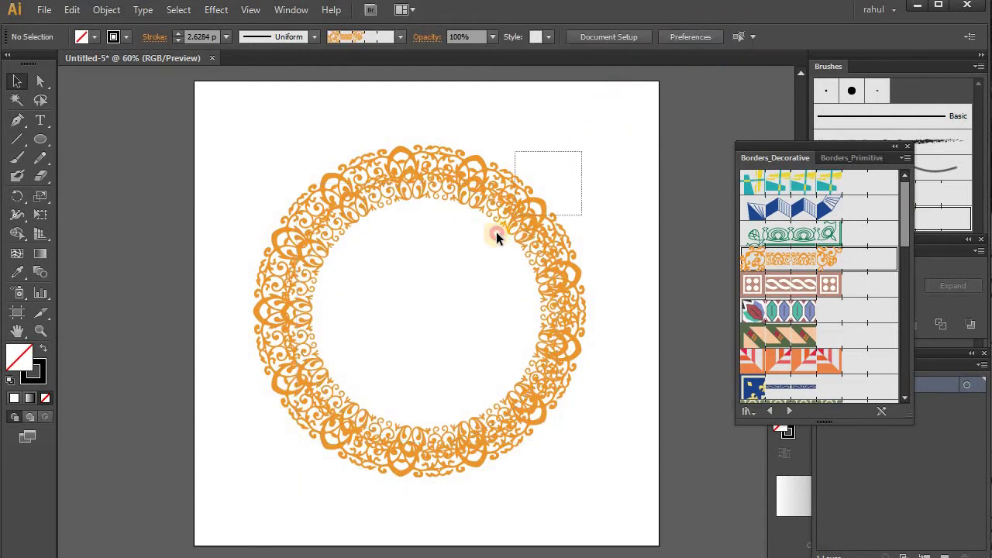
{"action": "left_click_drag", "start_coordinate": [582, 149], "coordinate": [496, 233]}
{"action": "left_click_drag", "start_coordinate": [516, 151], "coordinate": [465, 177]}
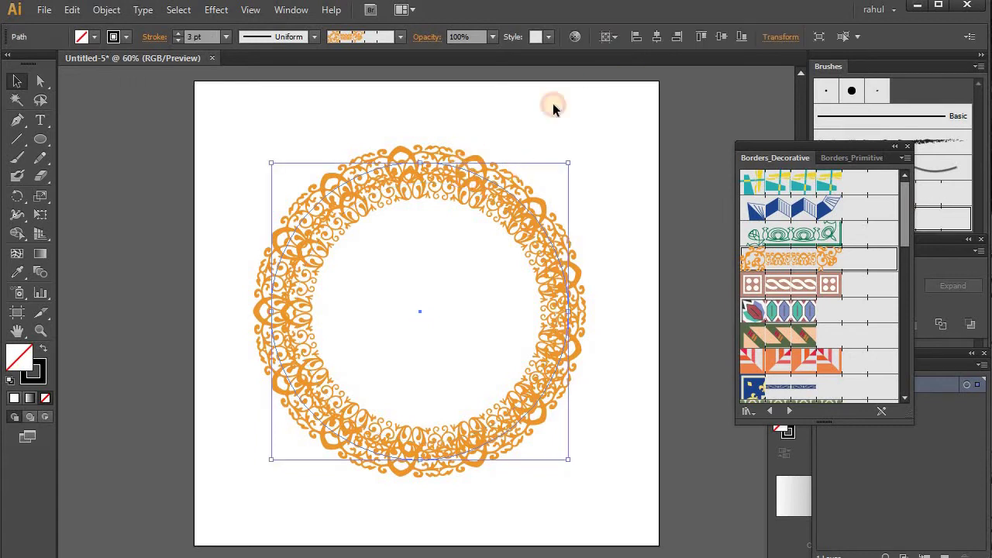
{"action": "left_click", "coordinate": [694, 37]}
{"action": "left_click", "coordinate": [724, 37]}
{"action": "left_click", "coordinate": [610, 150]}
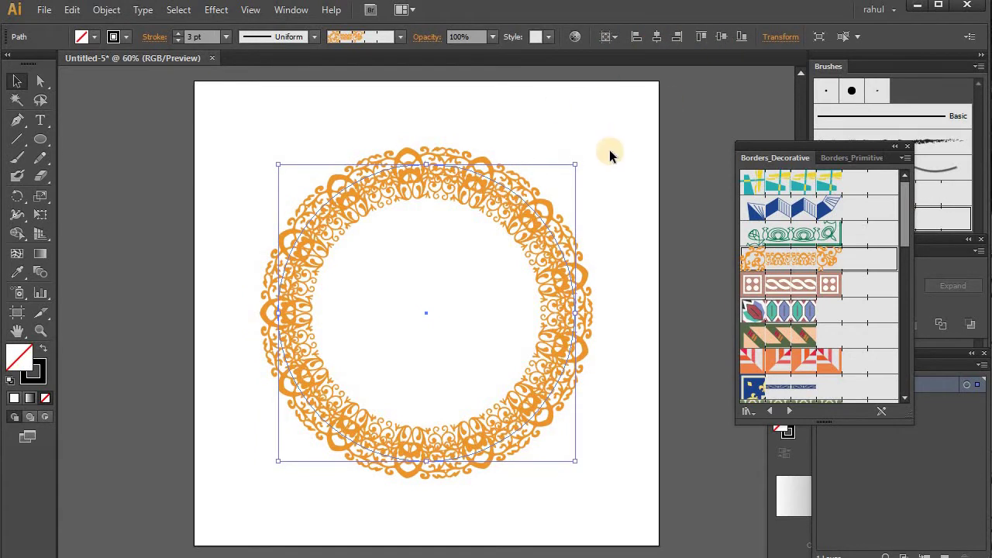
- Shrink the copied ring further into an inner ring around the same centre
{"action": "left_click", "coordinate": [544, 184]}
{"action": "left_click_drag", "start_coordinate": [558, 186], "coordinate": [542, 194]}
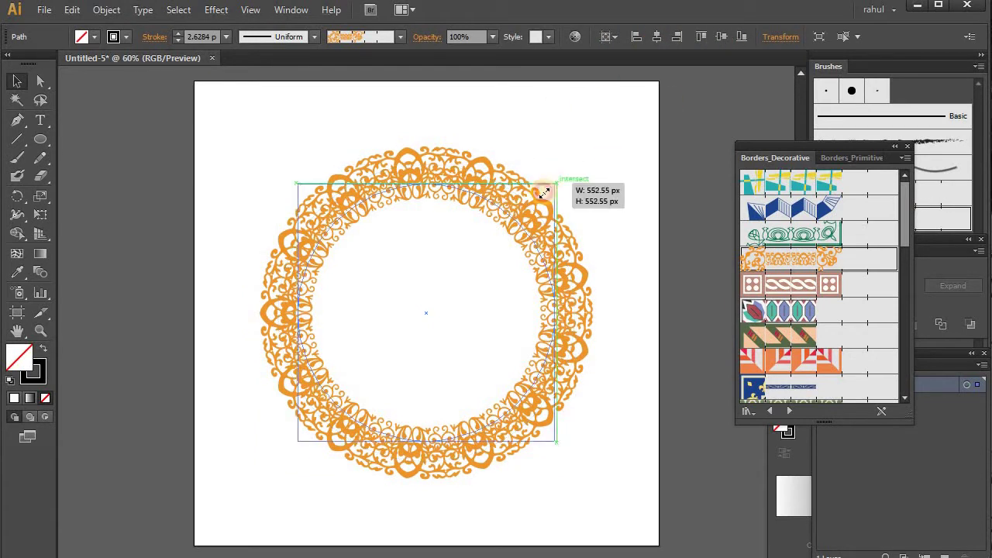
{"action": "left_click", "coordinate": [584, 150]}
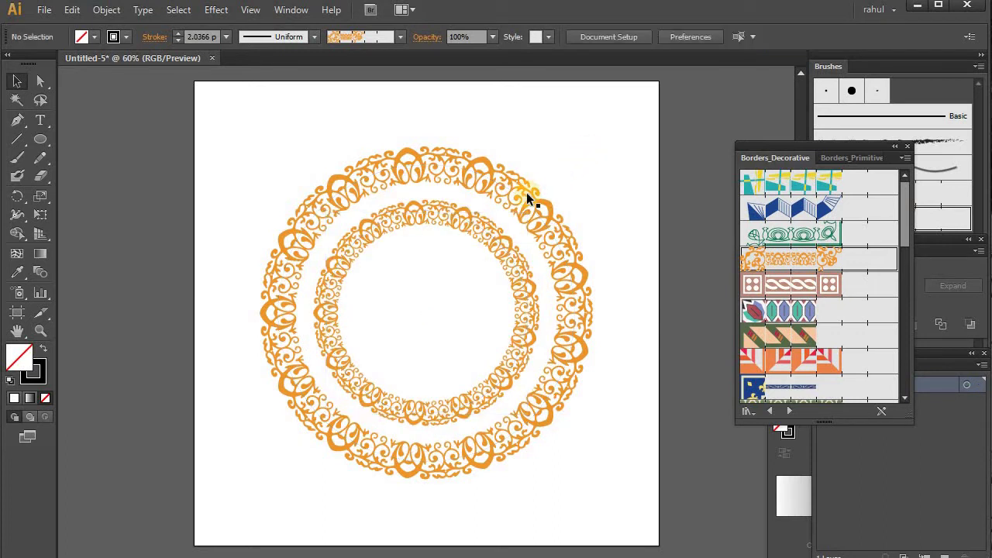
{"action": "left_click", "coordinate": [473, 219]}
{"action": "left_click_drag", "start_coordinate": [527, 215], "coordinate": [498, 241]}
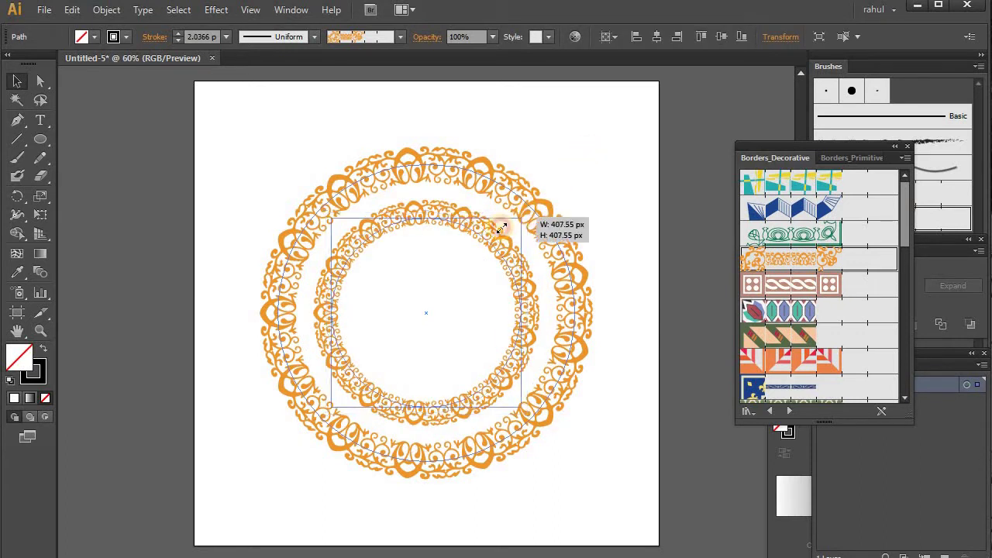
- Raise the inner ring's stroke weight to 9 pt, then select both rings
{"action": "left_click", "coordinate": [210, 39]}
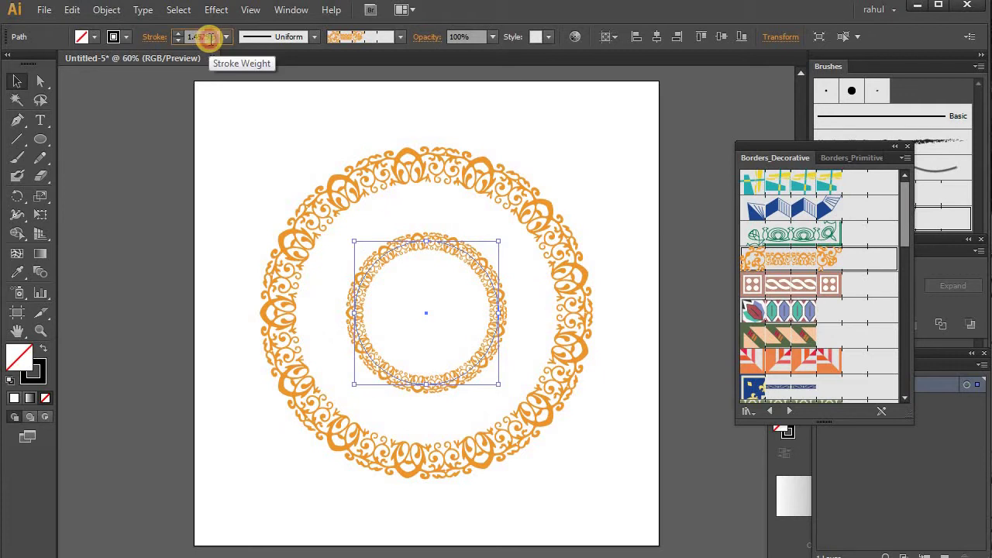
{"action": "key", "text": "Up"}
{"action": "key", "text": "Up"}
{"action": "key", "text": "Up"}
{"action": "key", "text": "Up"}
{"action": "key", "text": "Up"}
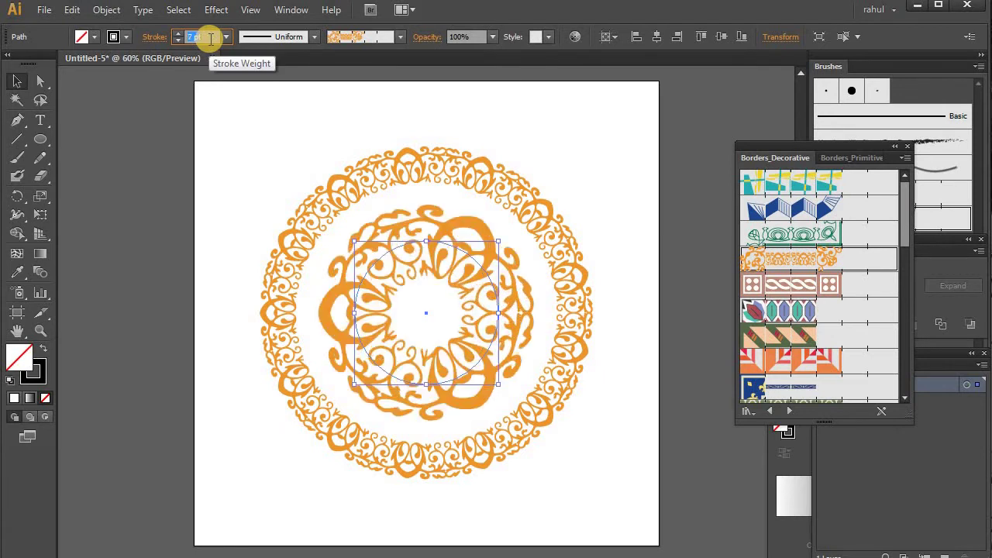
{"action": "key", "text": "Up"}
{"action": "key", "text": "Up"}
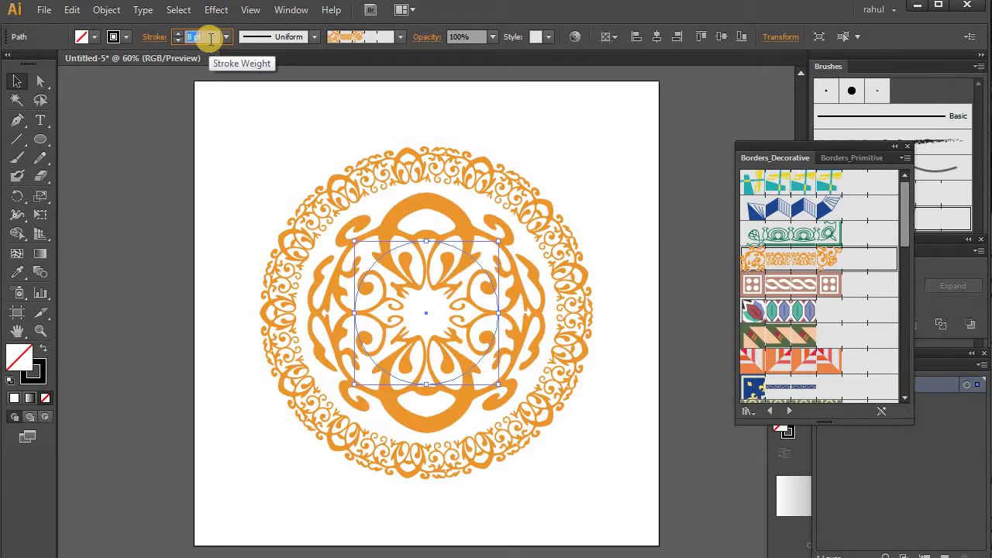
{"action": "key", "text": "Up"}
{"action": "left_click", "coordinate": [518, 135]}
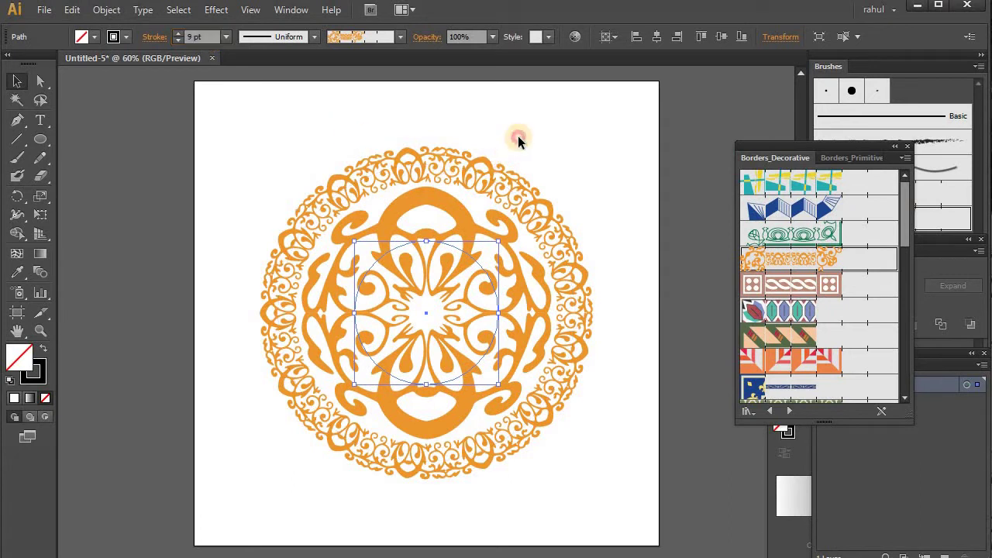
{"action": "left_click", "coordinate": [411, 291]}
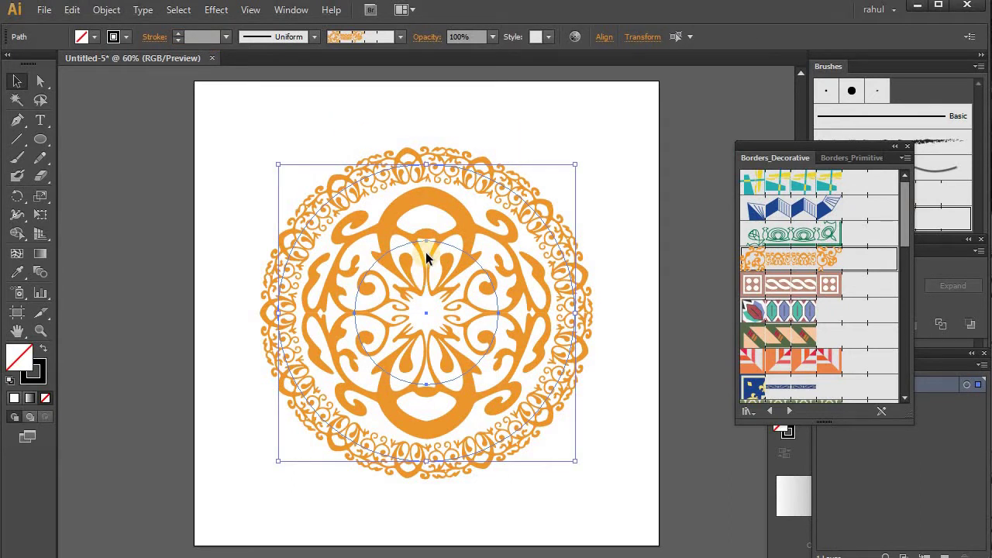
- Expand the brushed rings into filled shapes and fill them with a gradient
{"action": "key", "text": "alt+o"}
{"action": "key", "text": "x"}
{"action": "key", "text": "Return"}
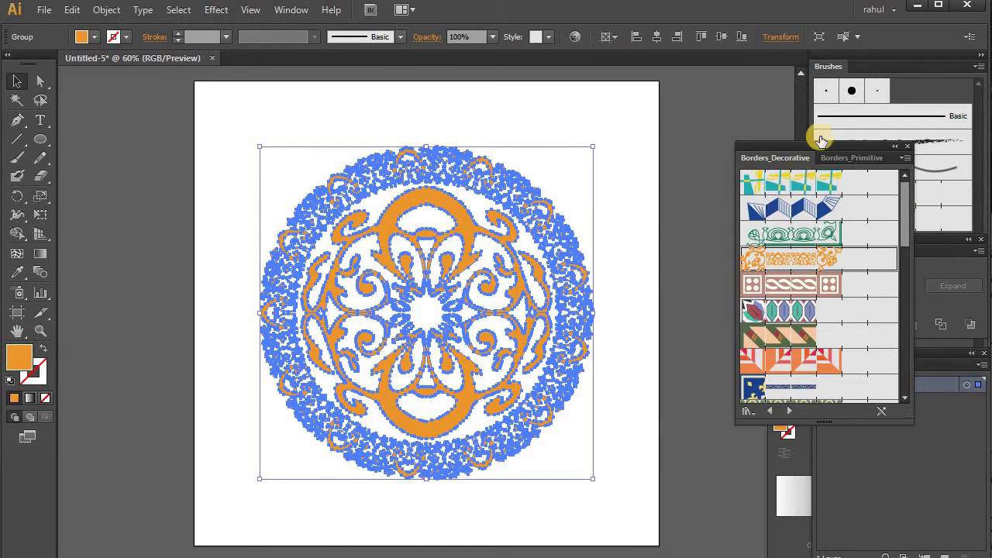
{"action": "left_click_drag", "start_coordinate": [830, 151], "coordinate": [907, 381]}
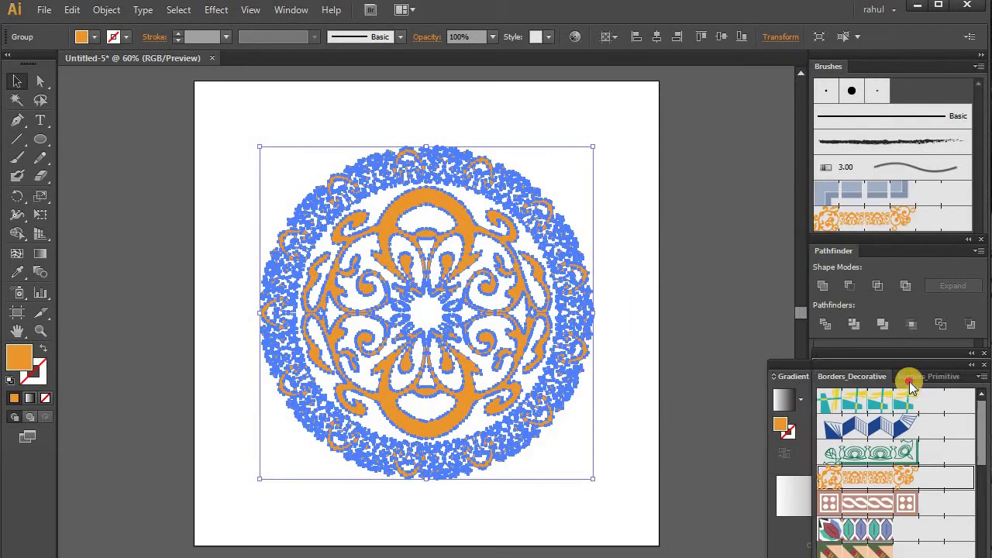
{"action": "left_click", "coordinate": [794, 399]}
{"action": "left_click_drag", "start_coordinate": [831, 369], "coordinate": [791, 296]}
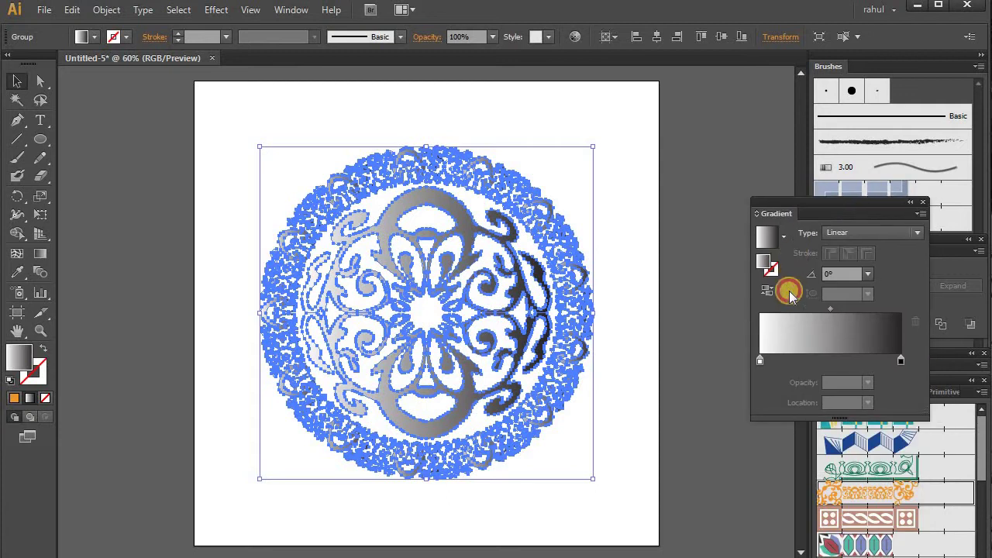
- Make the left gradient stop red and switch the gradient type to Radial
{"action": "double_click", "coordinate": [760, 359]}
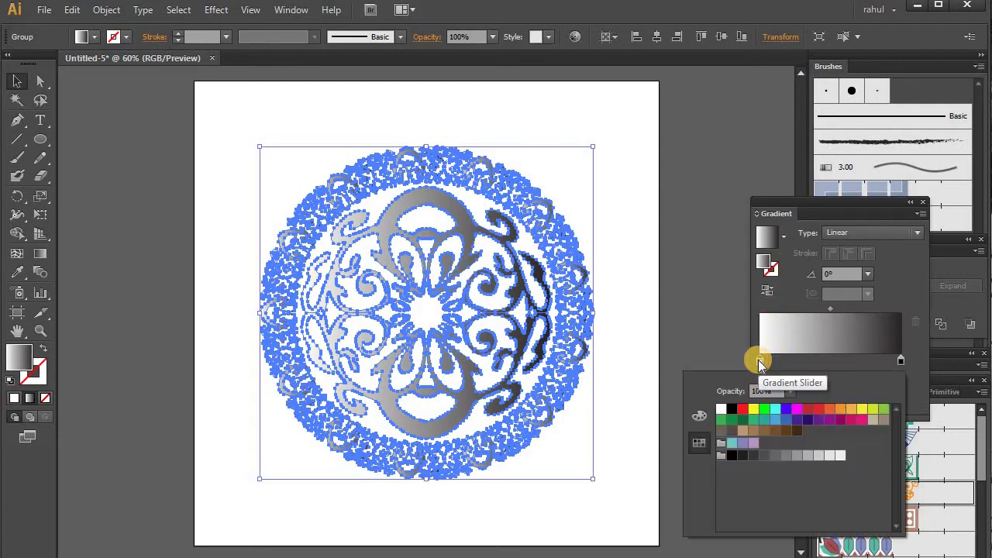
{"action": "left_click", "coordinate": [743, 410]}
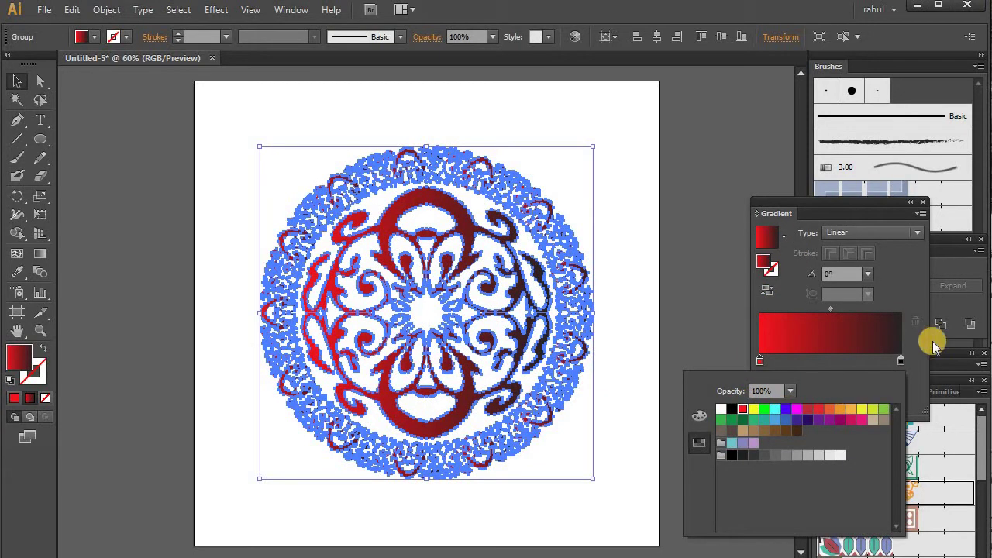
{"action": "left_click", "coordinate": [856, 231]}
{"action": "left_click", "coordinate": [856, 233]}
{"action": "left_click", "coordinate": [853, 259]}
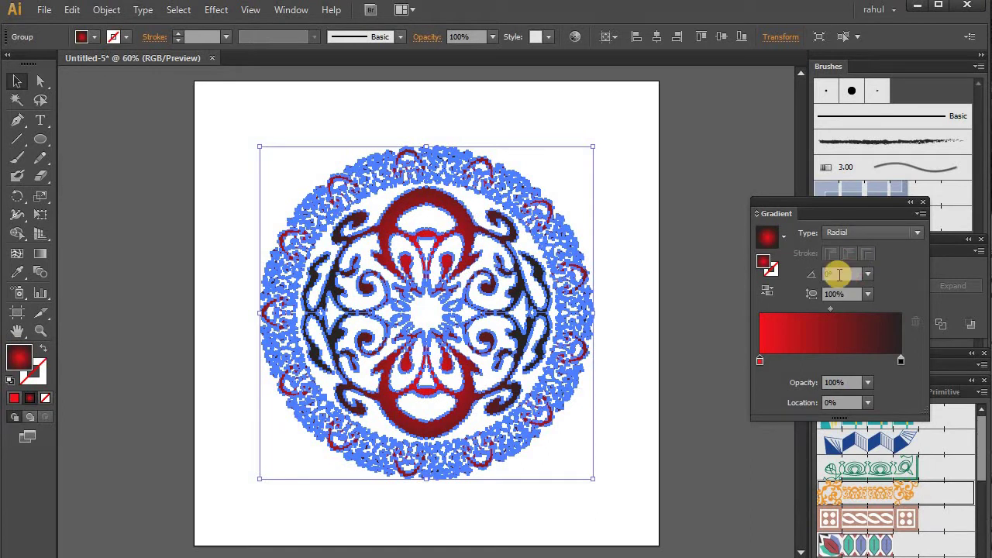
{"action": "left_click", "coordinate": [667, 299]}
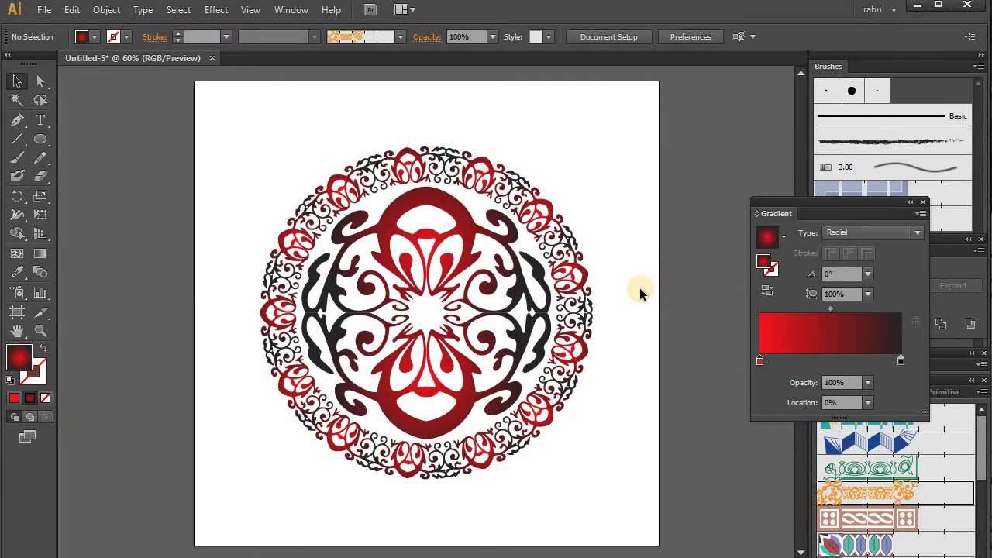
{"action": "left_click", "coordinate": [426, 341]}
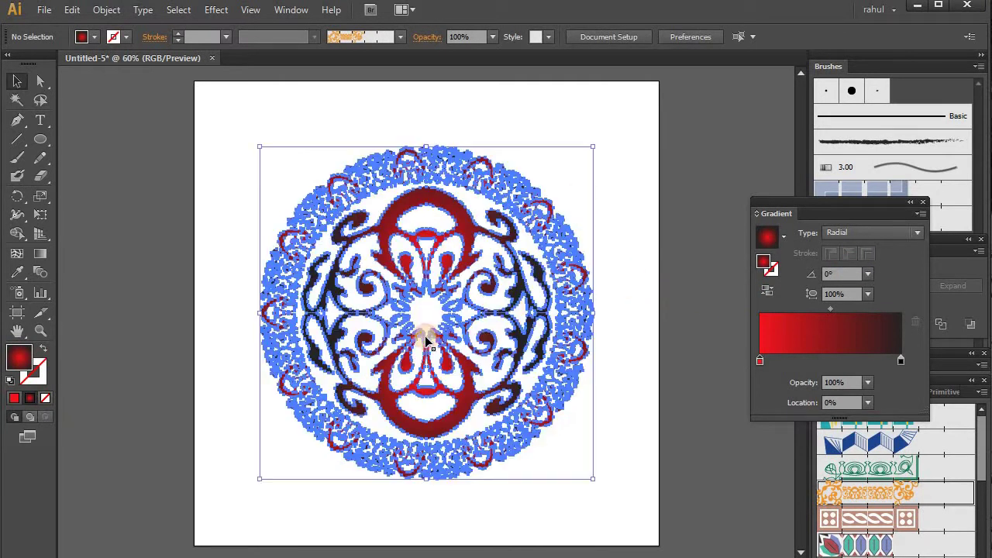
- Ungroup the mandala from its right-click menu
{"action": "left_click", "coordinate": [558, 126]}
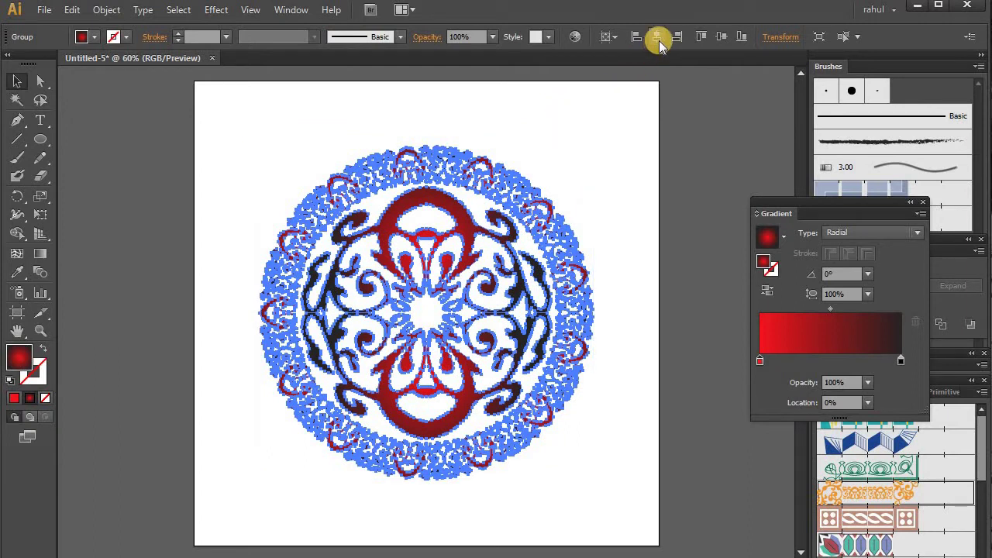
{"action": "left_click", "coordinate": [493, 225]}
{"action": "left_click", "coordinate": [417, 310]}
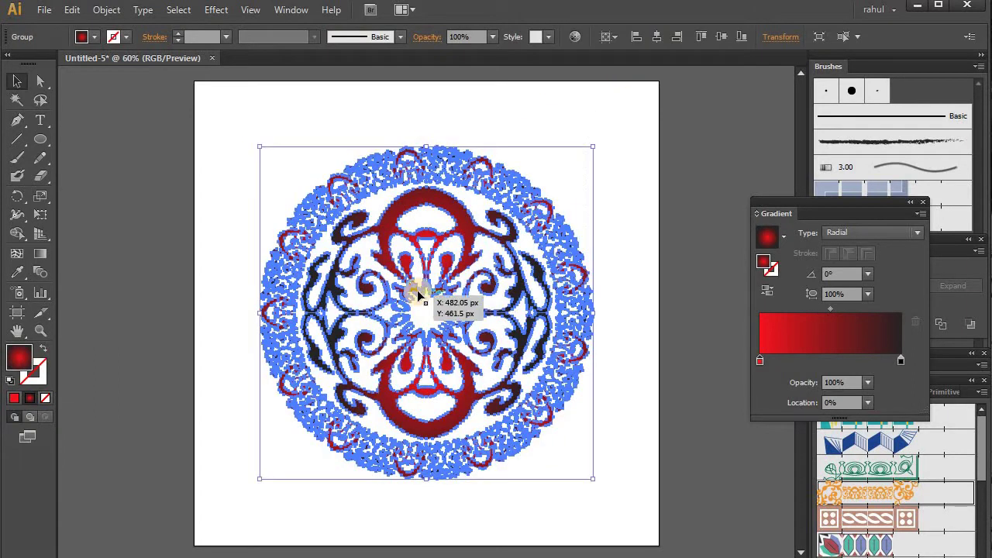
{"action": "right_click", "coordinate": [420, 294]}
{"action": "left_click", "coordinate": [465, 383]}
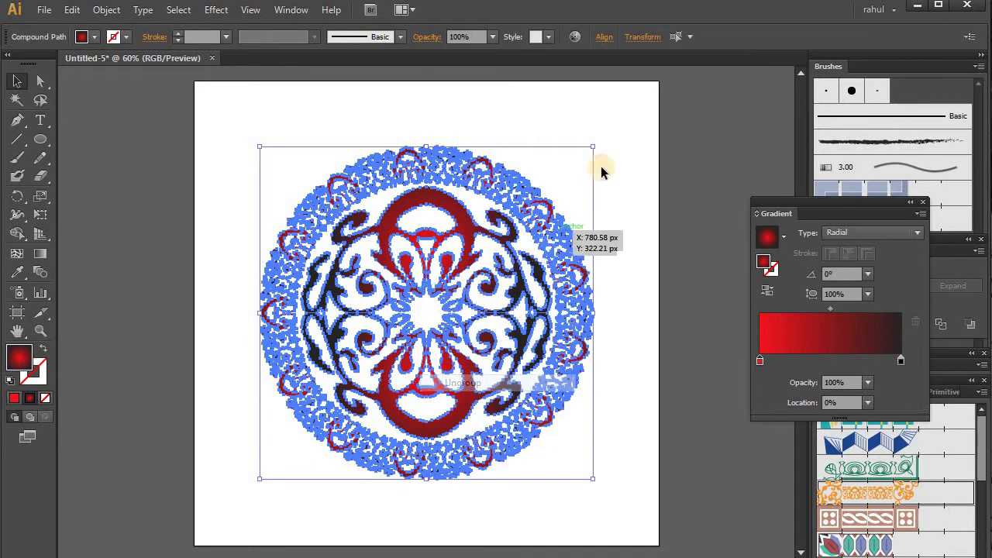
- Select the resulting compound path and inspect its context options, then deselect
{"action": "left_click", "coordinate": [599, 166]}
{"action": "left_click", "coordinate": [454, 285]}
{"action": "right_click", "coordinate": [456, 287]}
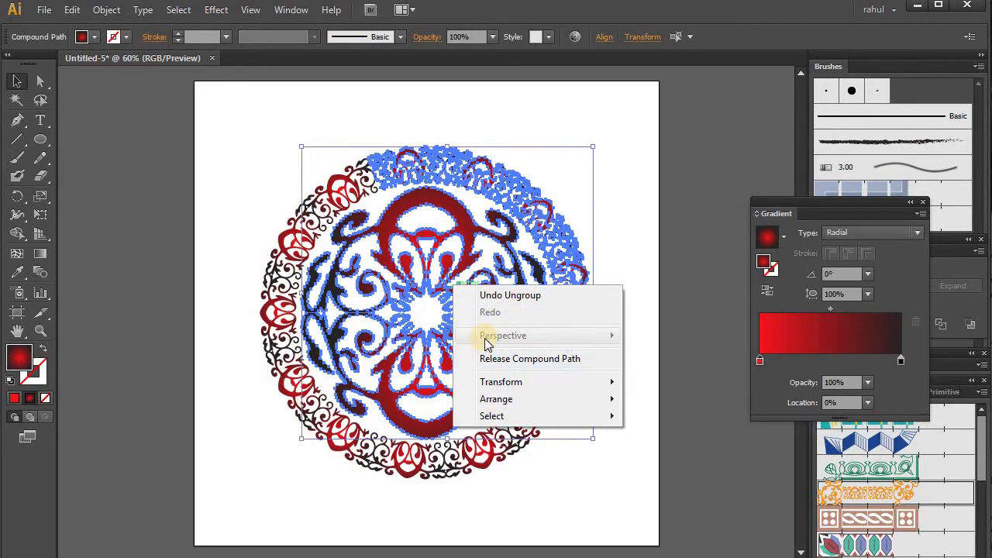
{"action": "left_click", "coordinate": [625, 172]}
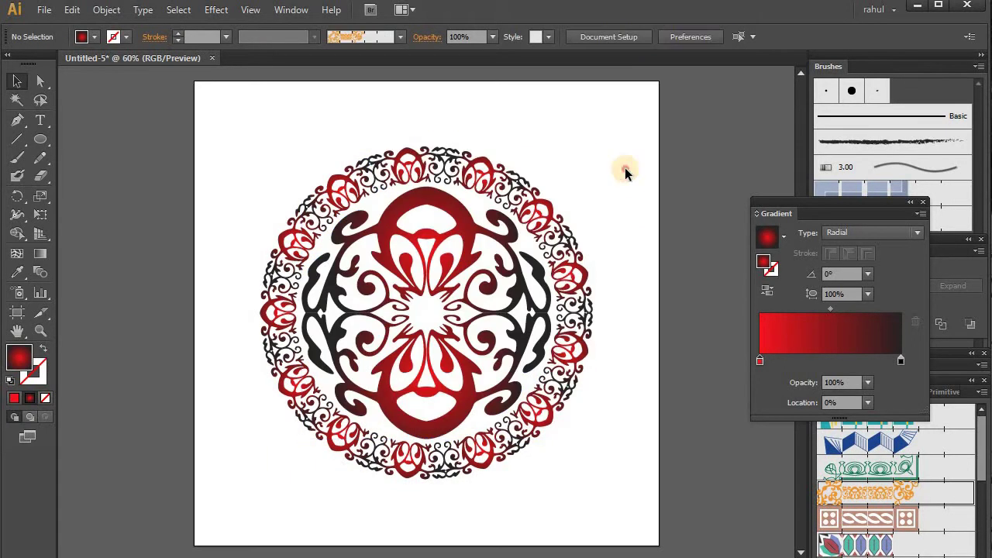
{"action": "left_click_drag", "start_coordinate": [625, 137], "coordinate": [263, 463]}
{"action": "right_click", "coordinate": [410, 312]}
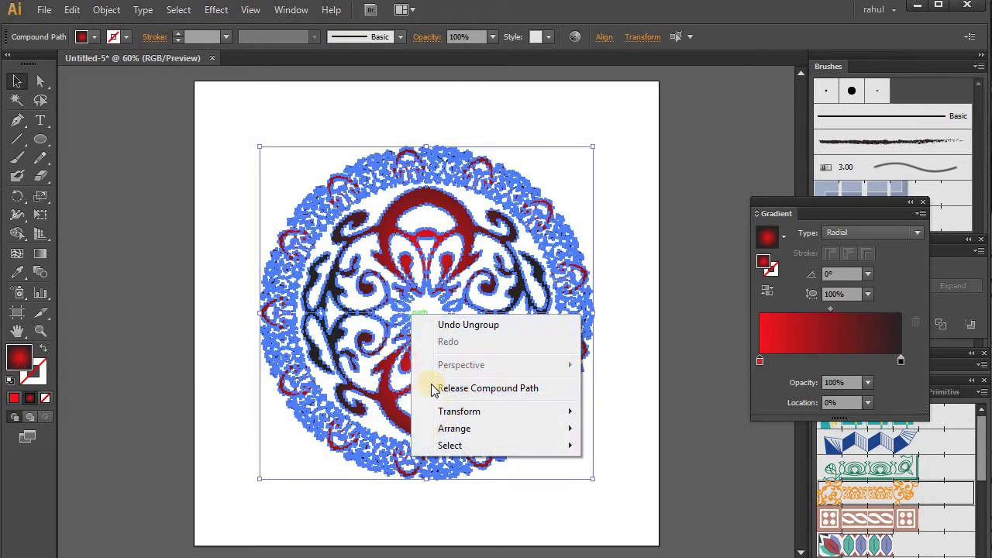
{"action": "left_click", "coordinate": [592, 179]}
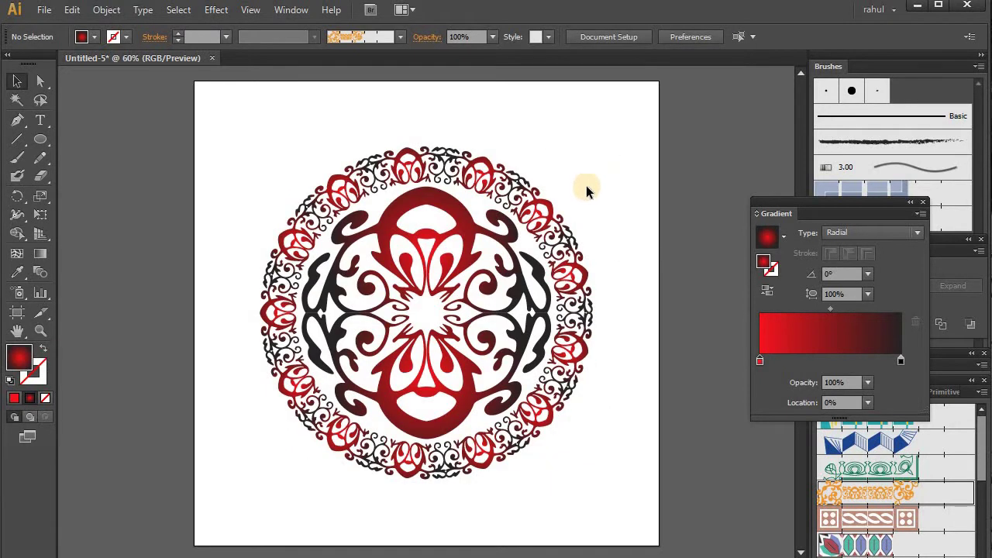
- Scale the mandala up to fill the artboard and add a magenta gradient stop
{"action": "left_click_drag", "start_coordinate": [229, 125], "coordinate": [592, 492]}
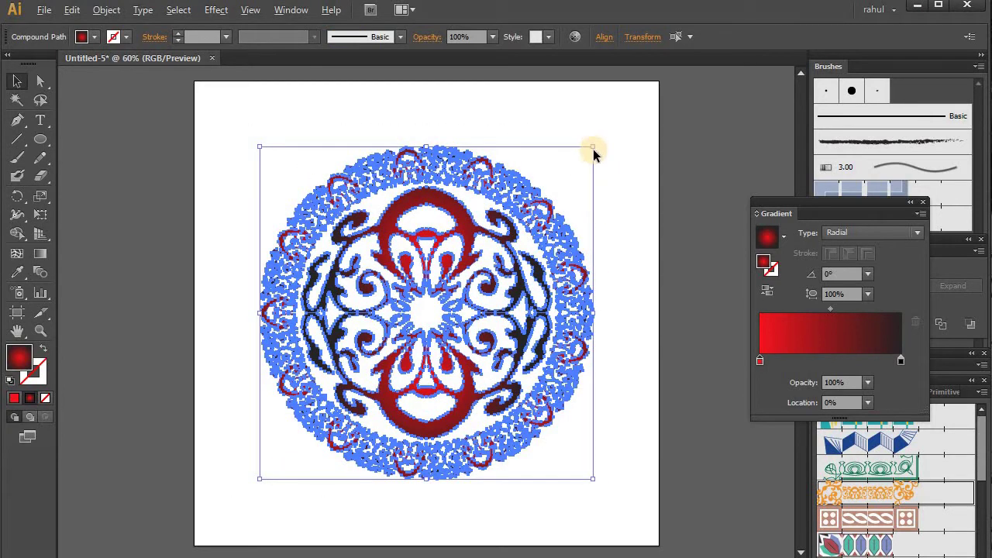
{"action": "left_click_drag", "start_coordinate": [593, 146], "coordinate": [660, 88]}
{"action": "left_click", "coordinate": [813, 360]}
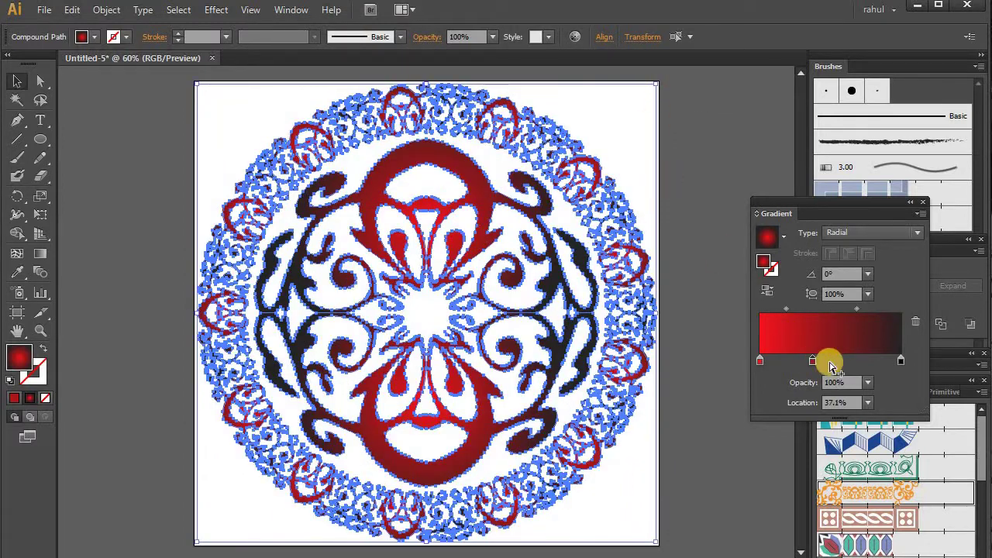
{"action": "double_click", "coordinate": [837, 361]}
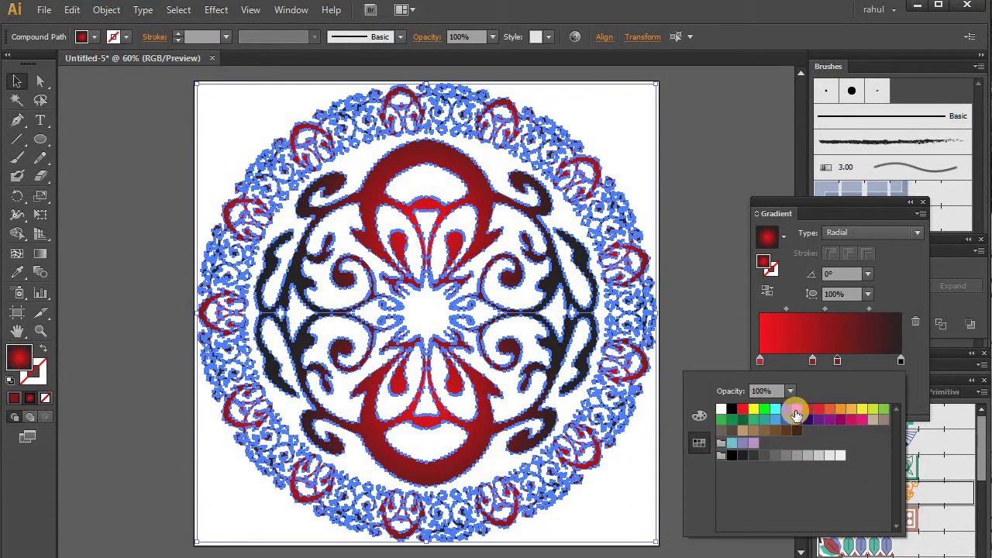
{"action": "left_click", "coordinate": [796, 408]}
- Make the middle gradient stop purple and move the magenta stop to about 72%
{"action": "double_click", "coordinate": [812, 360]}
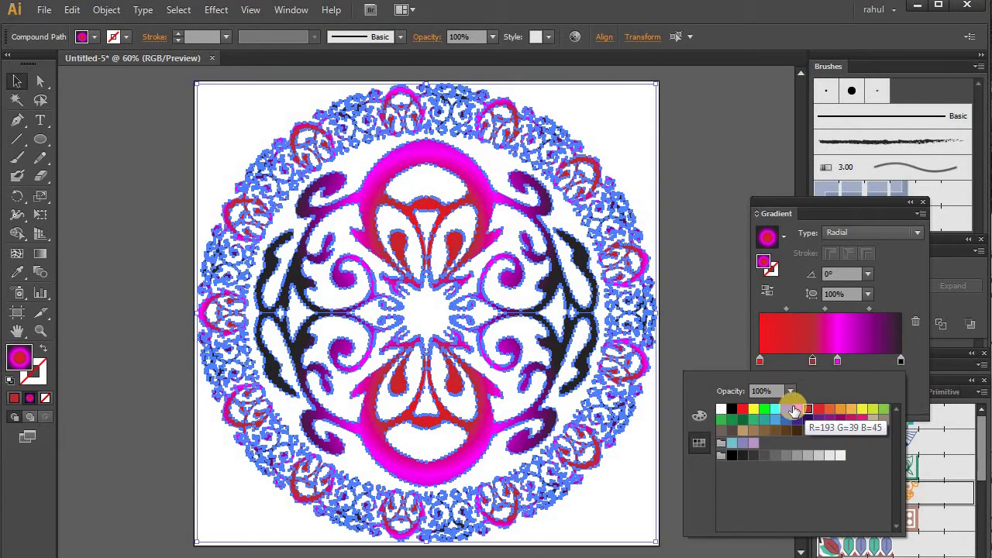
{"action": "left_click", "coordinate": [775, 408]}
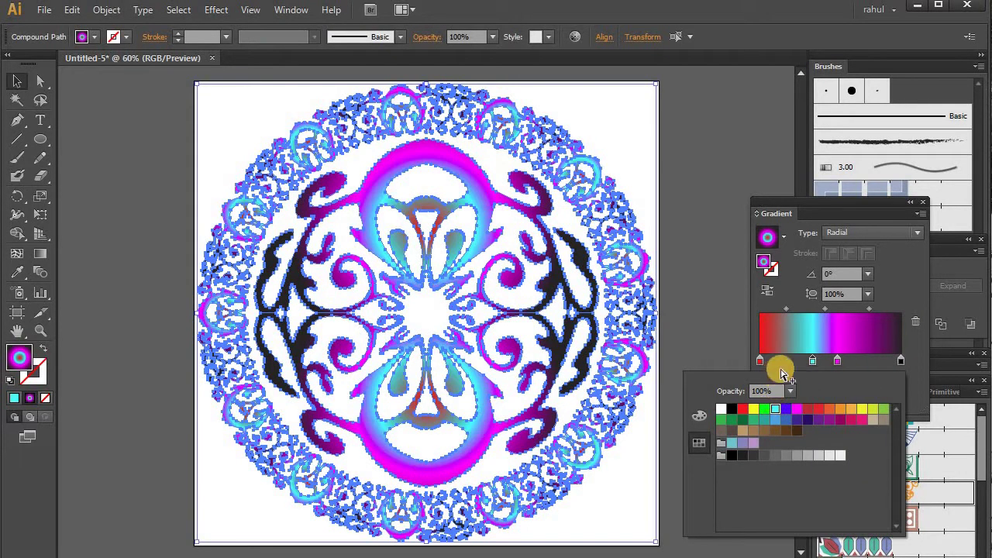
{"action": "left_click", "coordinate": [699, 416]}
{"action": "left_click_drag", "start_coordinate": [783, 441], "coordinate": [814, 442]}
{"action": "left_click", "coordinate": [840, 359]}
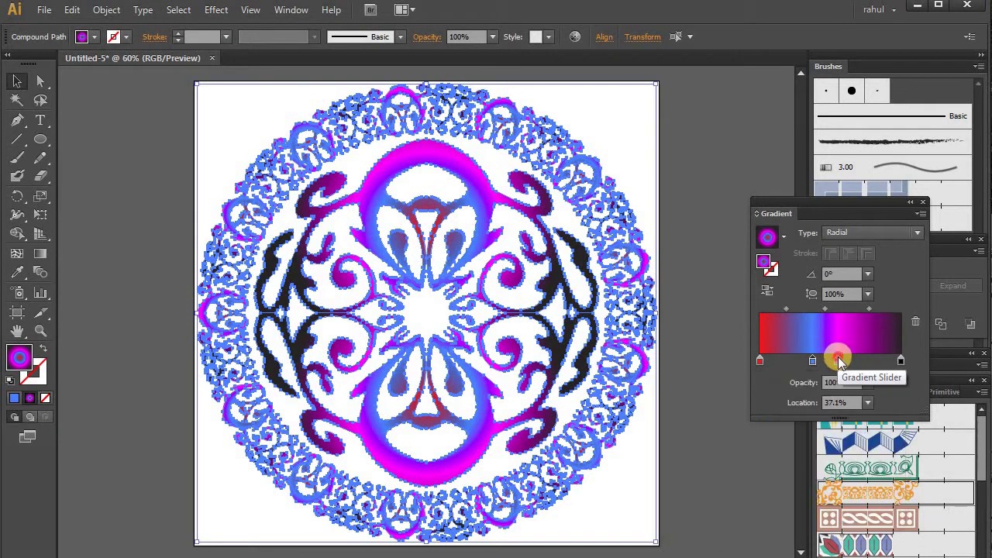
{"action": "left_click_drag", "start_coordinate": [839, 359], "coordinate": [860, 359]}
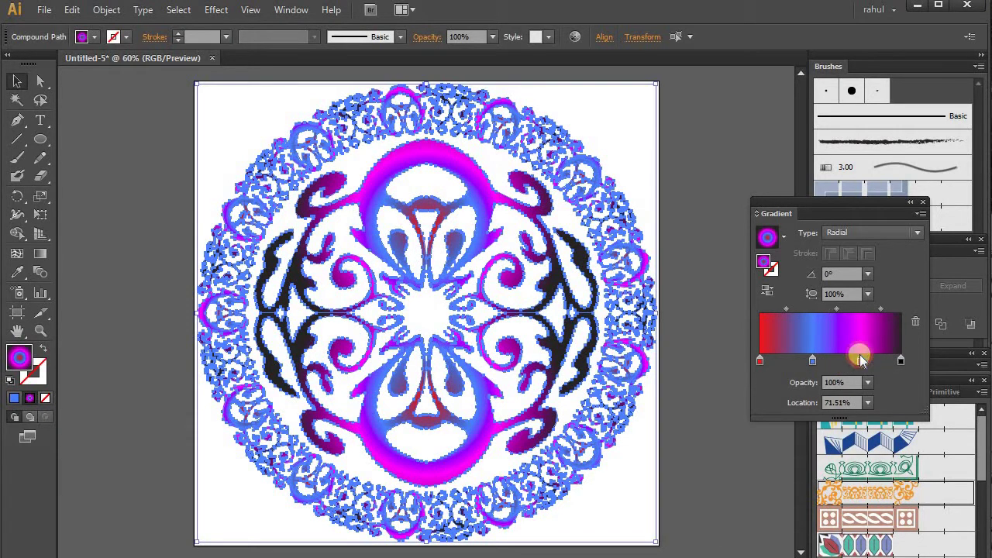
{"action": "double_click", "coordinate": [811, 361]}
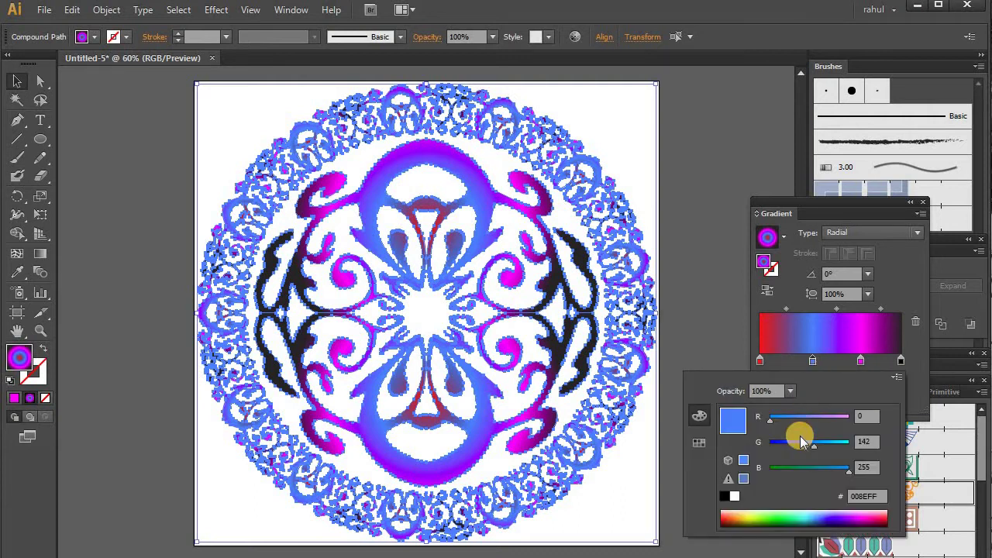
{"action": "left_click", "coordinate": [840, 515]}
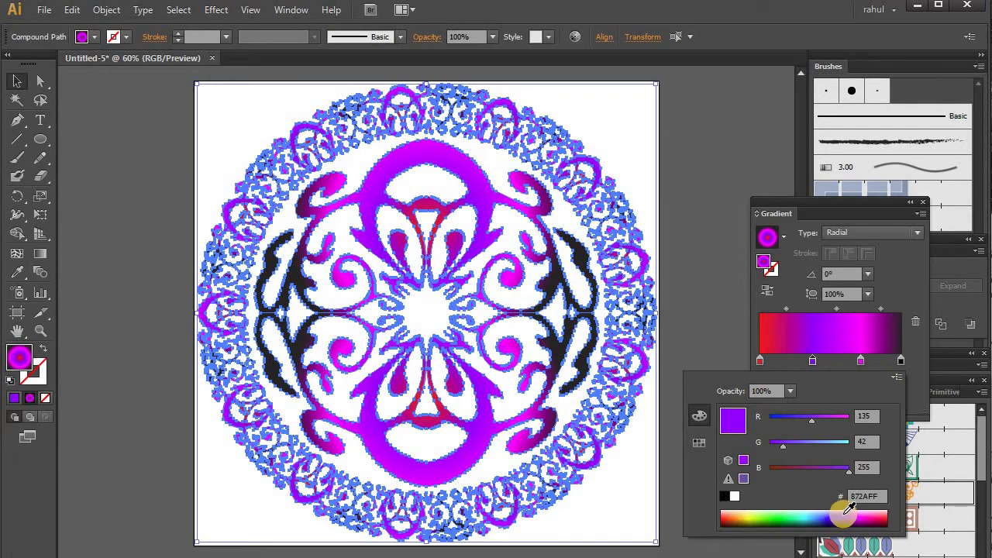
{"action": "left_click", "coordinate": [155, 136]}
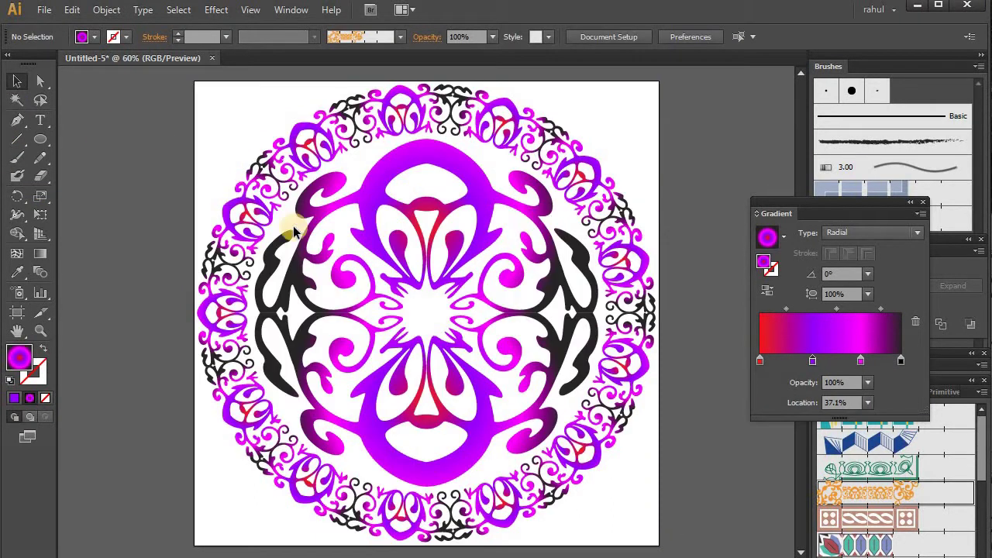
{"action": "scroll", "coordinate": [318, 232], "scroll_direction": "up", "scroll_amount": 1}
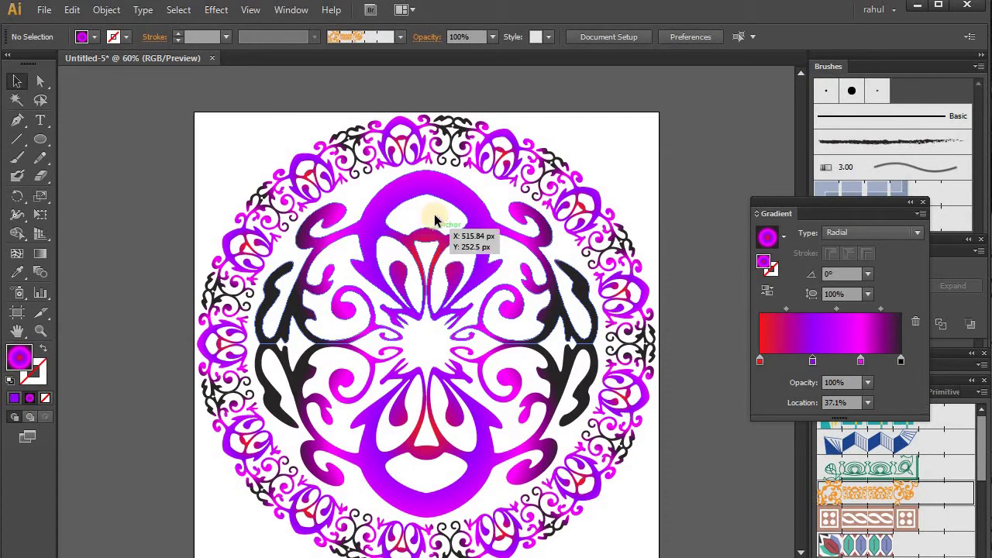
- Drag the 37.1% stop off the gradient, place a stop near 43%, and zoom out
{"action": "left_click", "coordinate": [454, 197]}
{"action": "key", "text": "ctrl+a"}
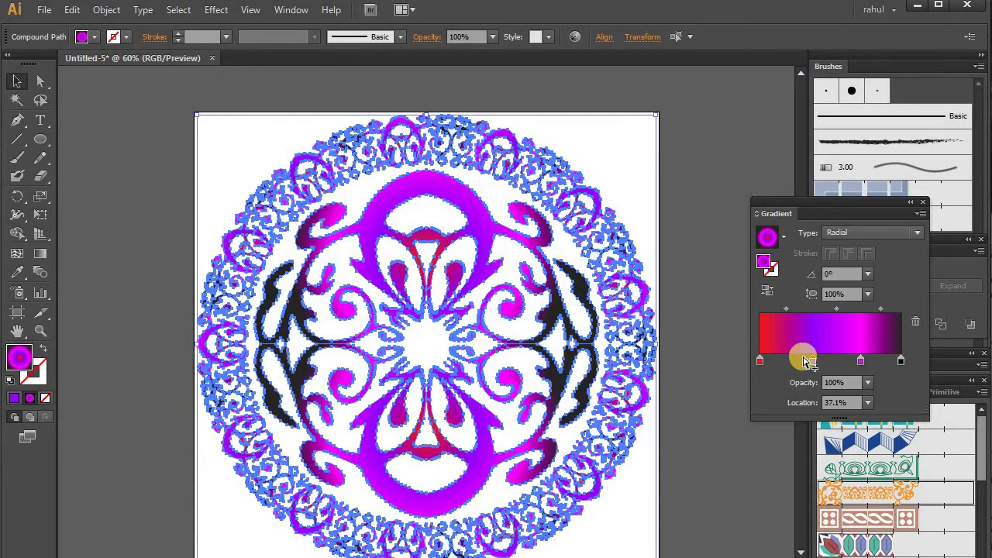
{"action": "left_click_drag", "start_coordinate": [759, 356], "coordinate": [767, 388]}
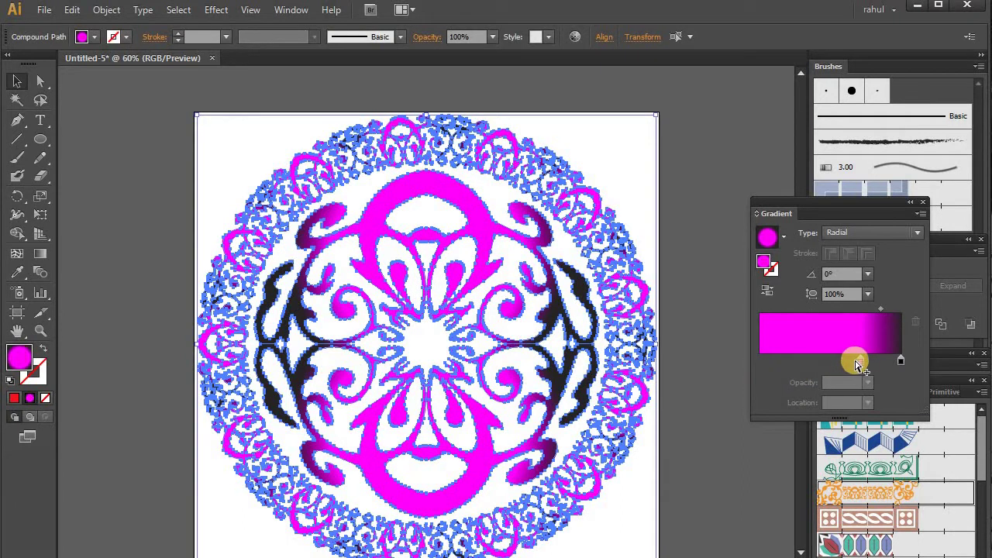
{"action": "left_click", "coordinate": [830, 363]}
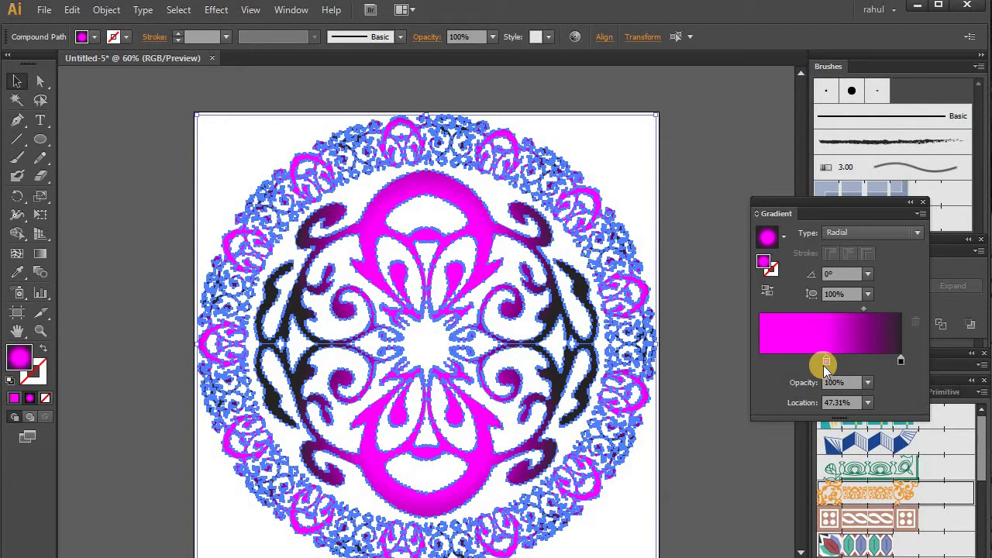
{"action": "left_click_drag", "start_coordinate": [824, 368], "coordinate": [759, 372]}
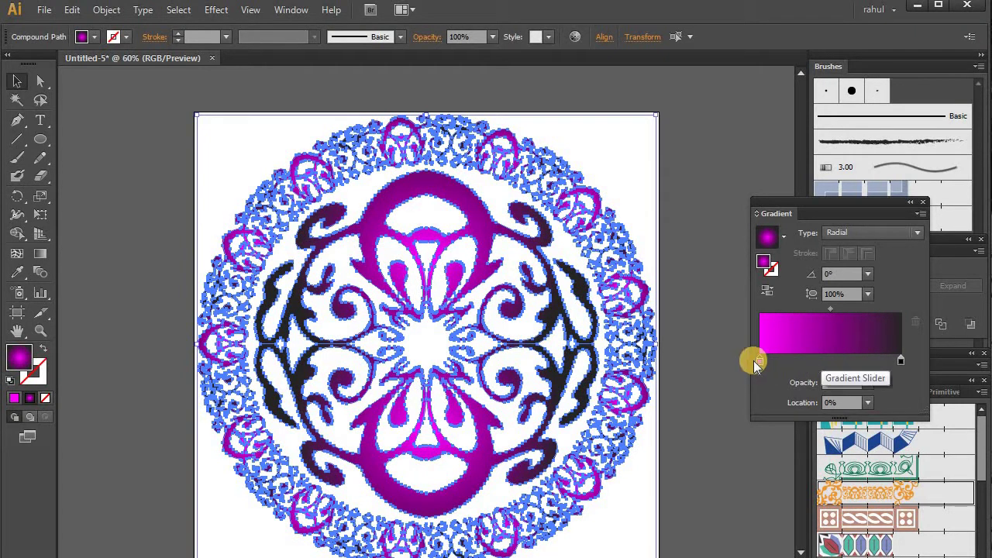
{"action": "left_click", "coordinate": [607, 170]}
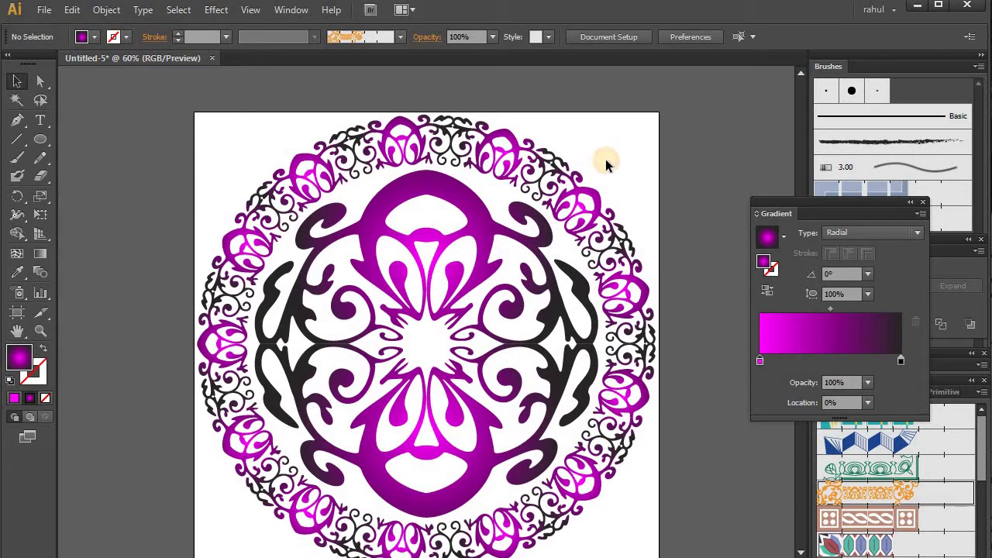
{"action": "key", "text": "ctrl+minus"}
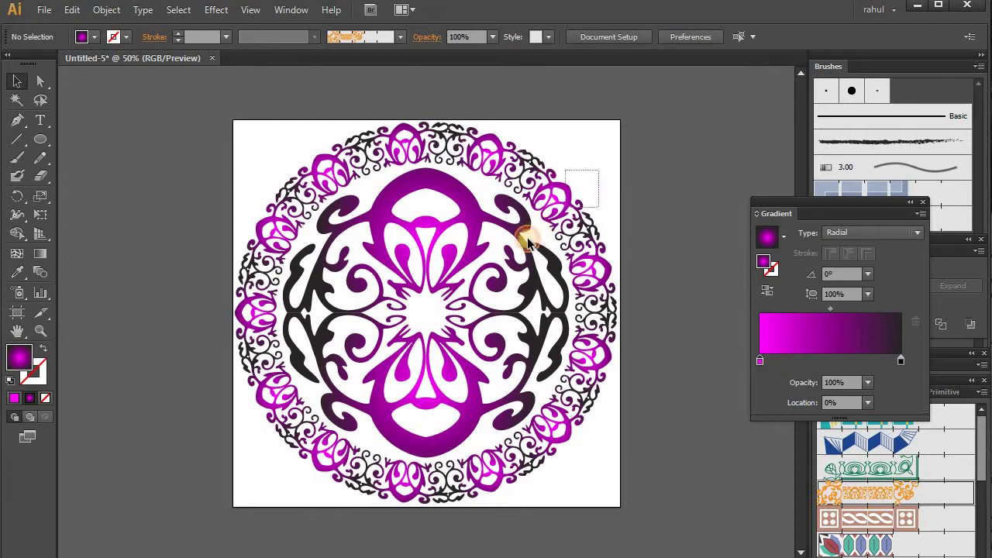
{"action": "left_click_drag", "start_coordinate": [598, 166], "coordinate": [525, 222]}
{"action": "left_click", "coordinate": [620, 153]}
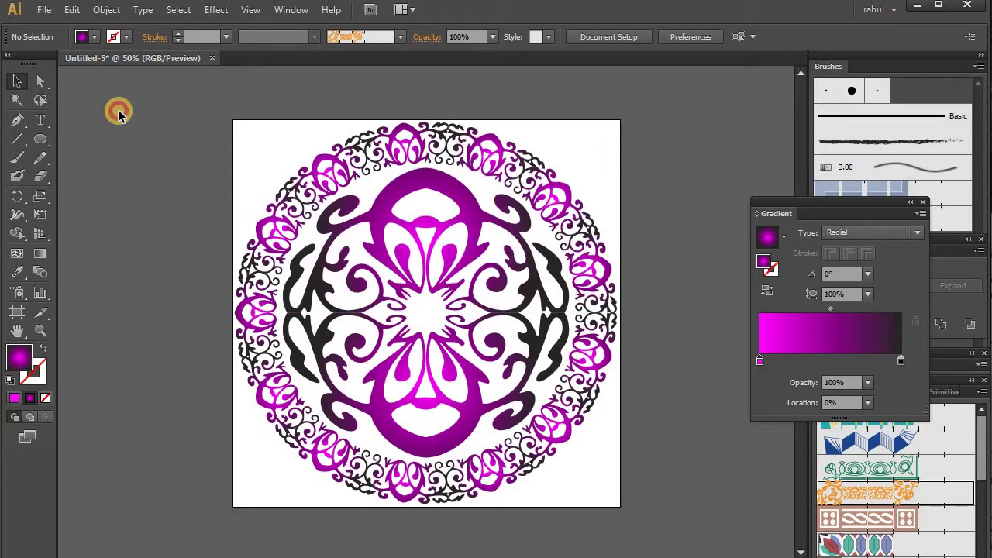
- Draw a gradient square covering the artboard and send it behind the ornament rings
{"action": "left_click", "coordinate": [40, 139]}
{"action": "left_click", "coordinate": [97, 142]}
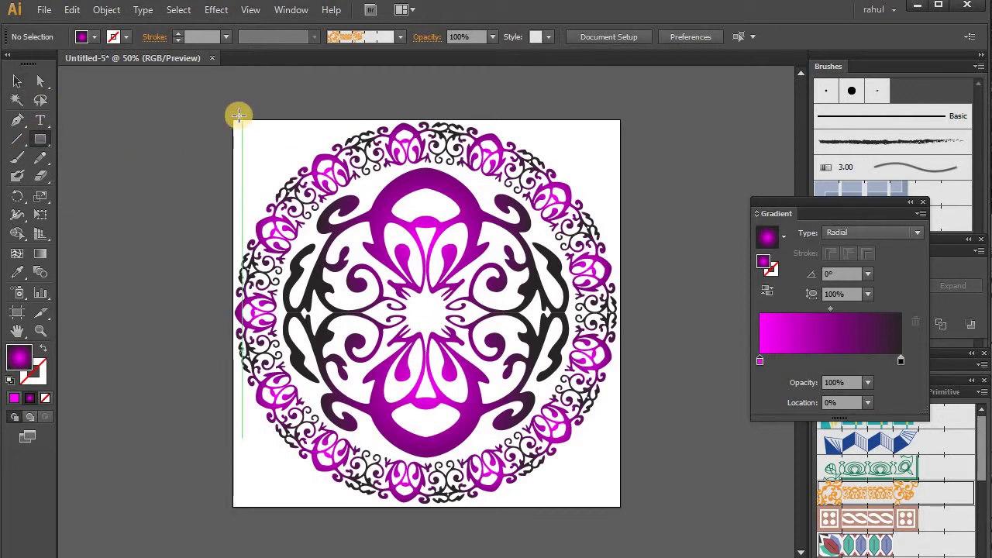
{"action": "mouse_move", "coordinate": [234, 120]}
{"action": "left_mouse_down"}
{"action": "mouse_move", "coordinate": [438, 236]}
{"action": "mouse_move", "coordinate": [622, 508]}
{"action": "left_mouse_up"}
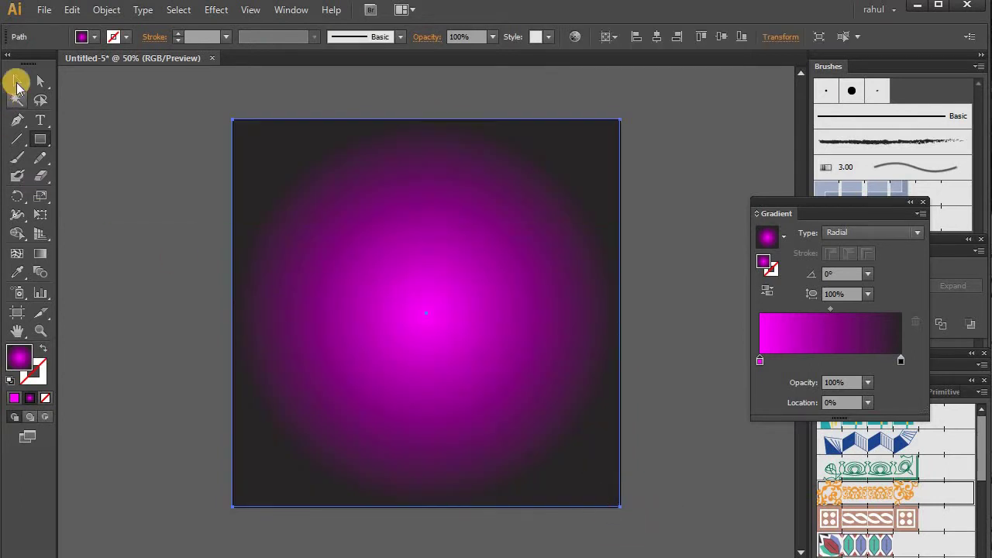
{"action": "left_click", "coordinate": [17, 82]}
{"action": "left_click", "coordinate": [127, 117]}
{"action": "right_click", "coordinate": [251, 166]}
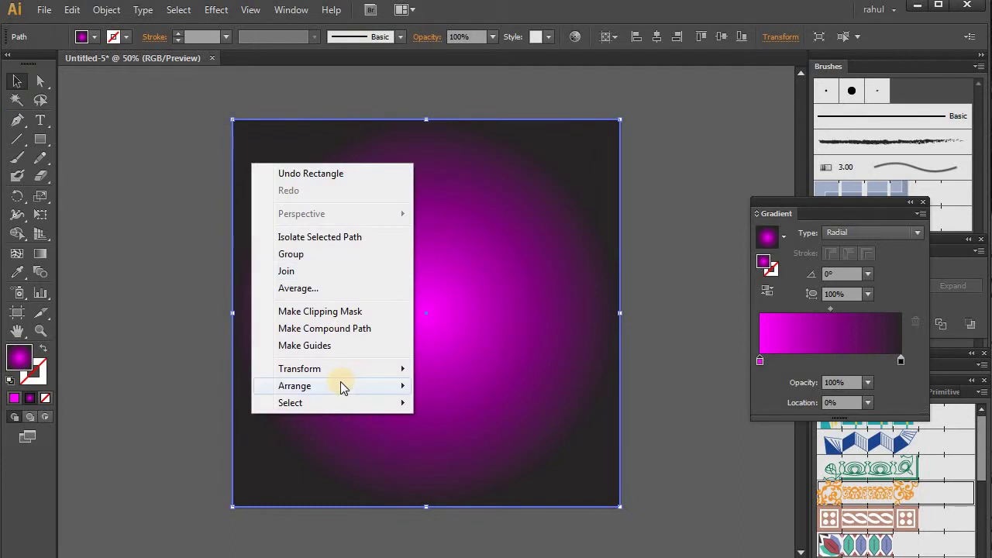
{"action": "left_click", "coordinate": [460, 436]}
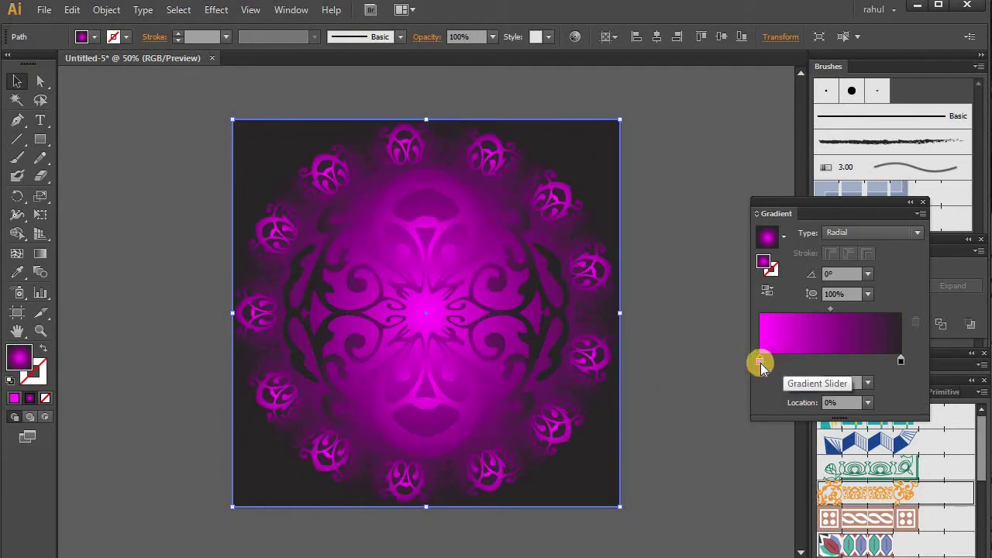
- Lower the left gradient stop's blue value to make it red-pink (FF0048)
{"action": "double_click", "coordinate": [761, 363]}
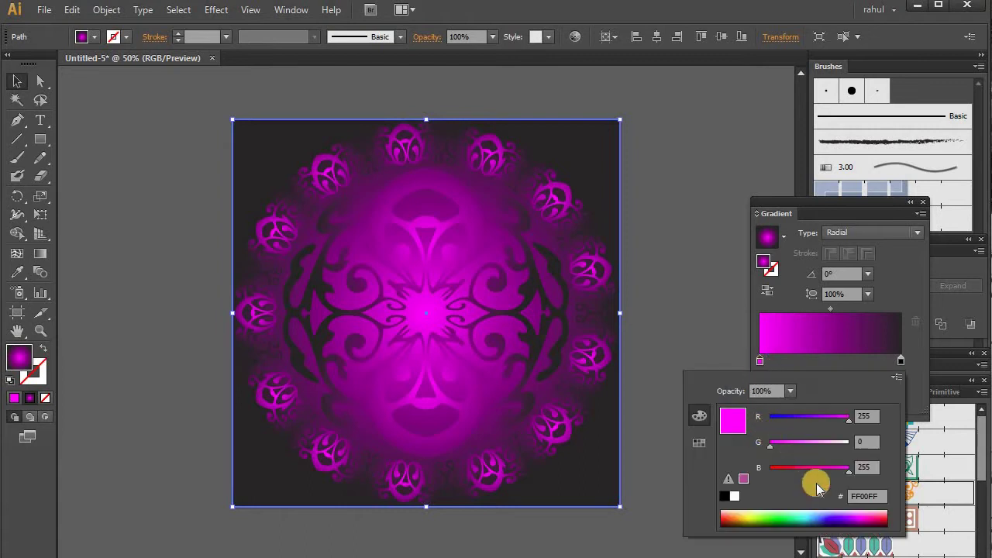
{"action": "left_click_drag", "start_coordinate": [848, 470], "coordinate": [783, 470]}
{"action": "key", "text": "Escape"}
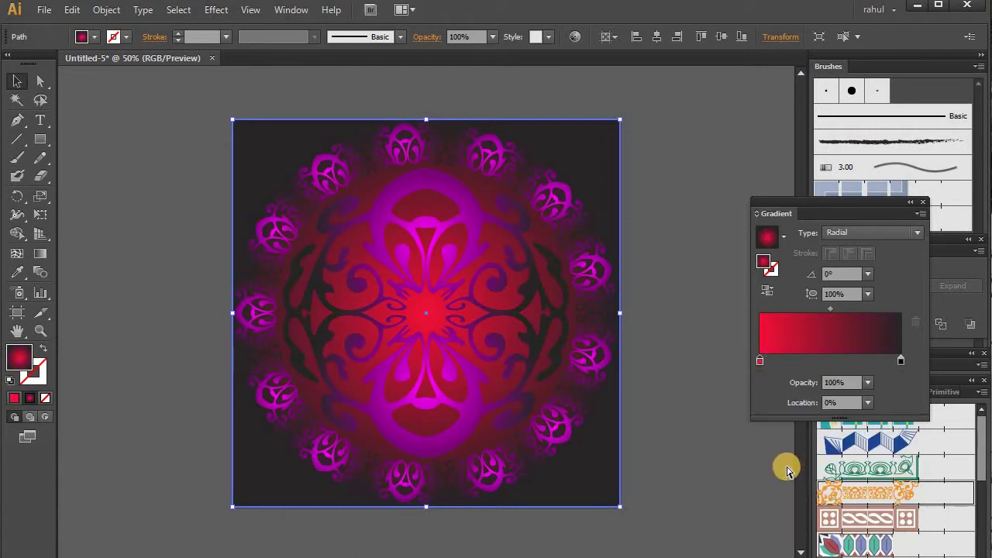
- Try magenta, red and dark magenta fills on the background square, settling on white
{"action": "left_click", "coordinate": [669, 200]}
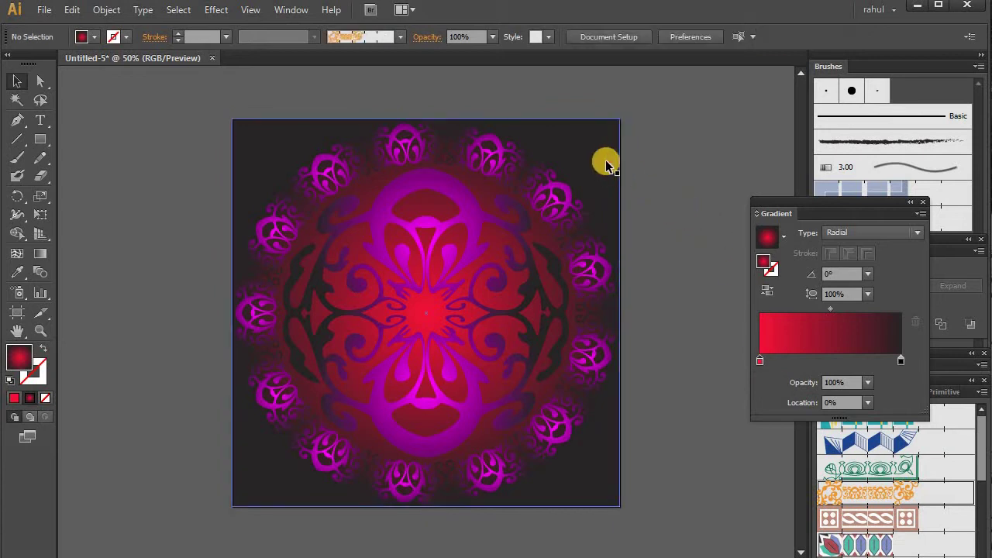
{"action": "left_click", "coordinate": [602, 160]}
{"action": "left_click", "coordinate": [94, 36]}
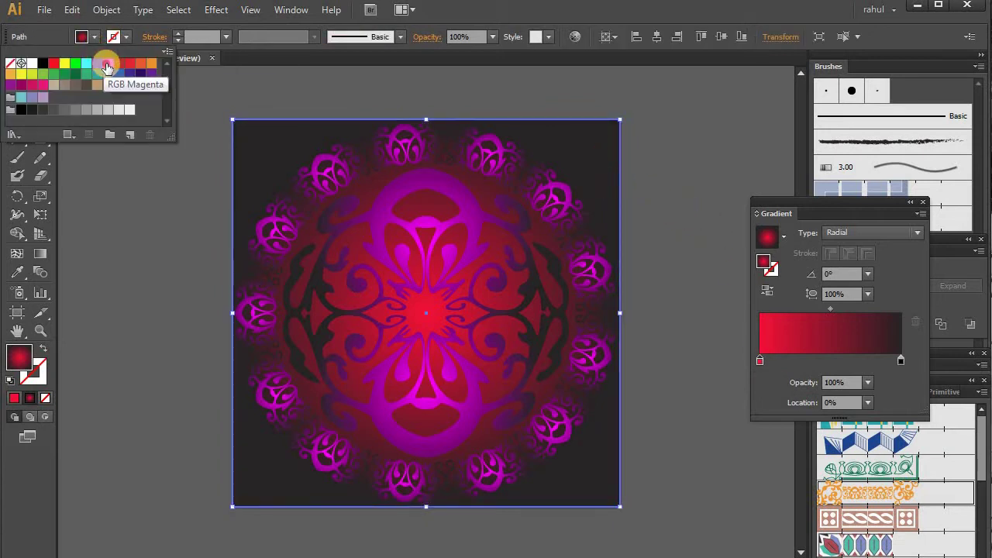
{"action": "left_click", "coordinate": [108, 66]}
{"action": "left_click", "coordinate": [128, 63]}
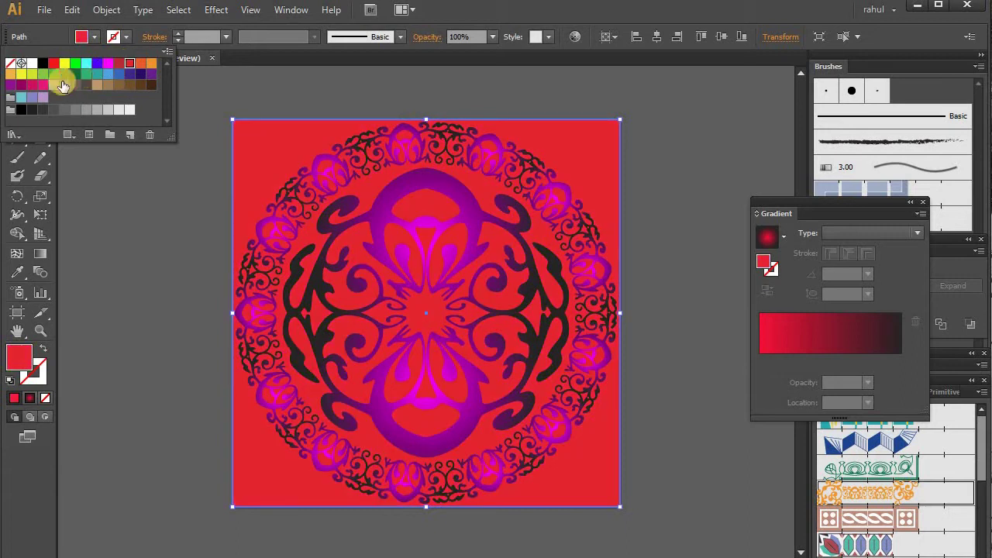
{"action": "left_click", "coordinate": [21, 88]}
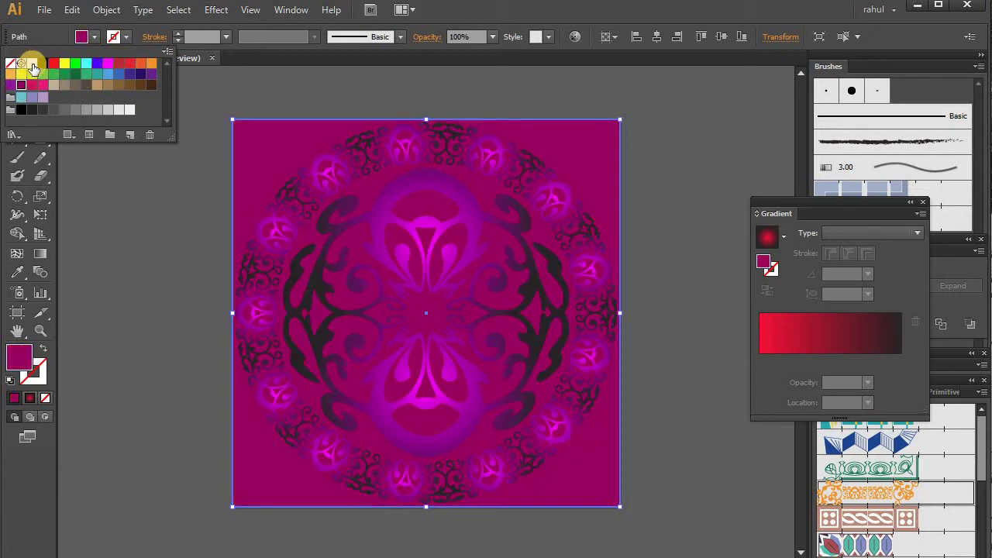
{"action": "left_click", "coordinate": [31, 65]}
{"action": "left_click", "coordinate": [169, 238]}
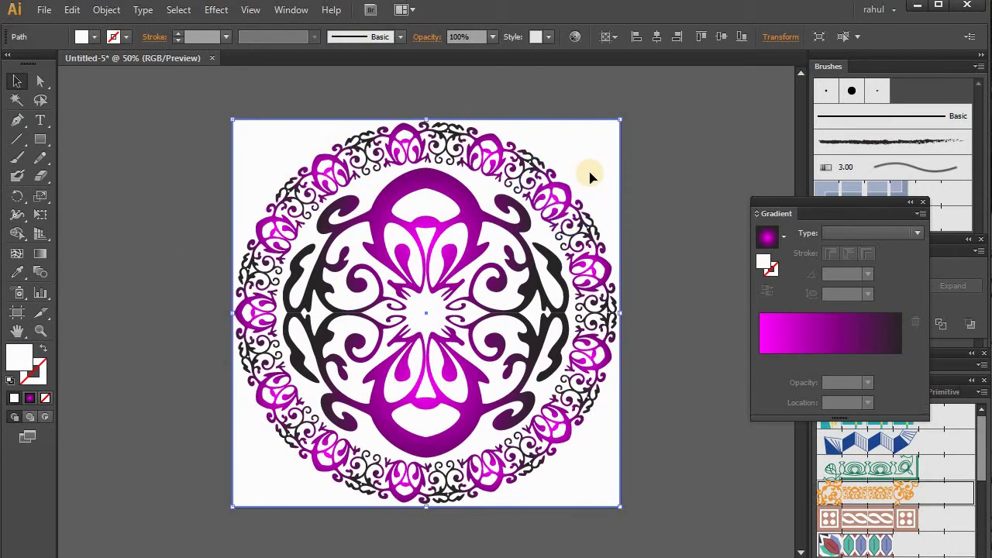
- Give the ornament paths a 10 pt stroke, then reselect all the artwork
{"action": "left_click", "coordinate": [589, 168]}
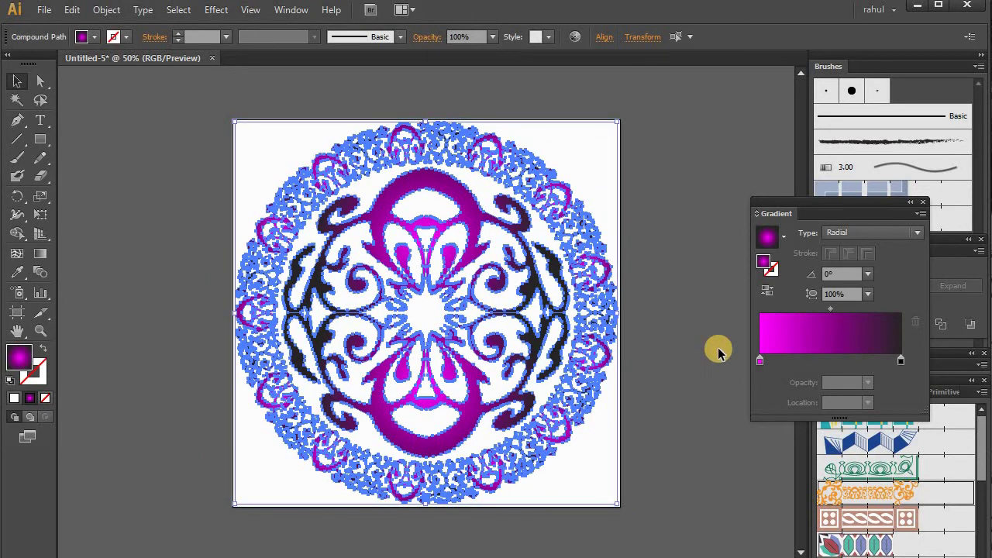
{"action": "left_click", "coordinate": [772, 268]}
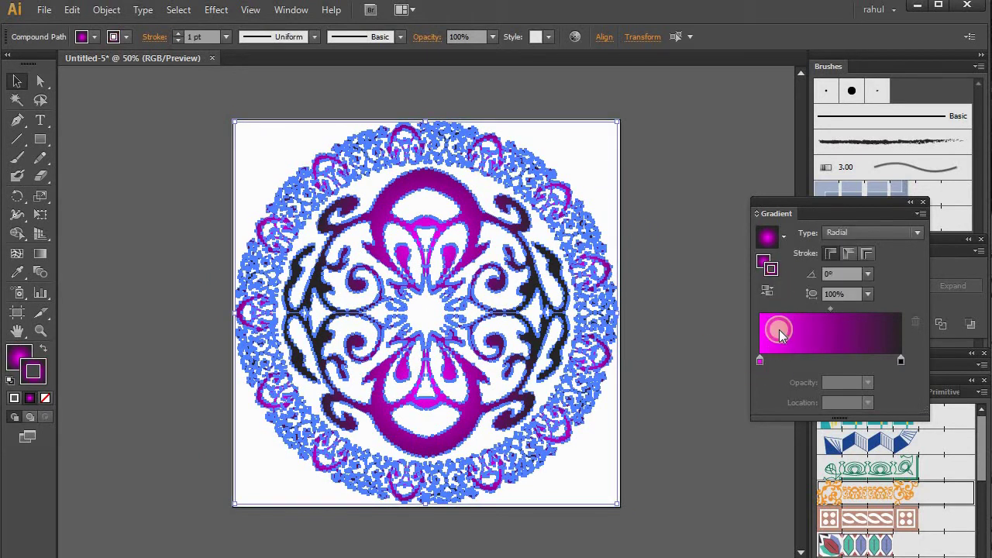
{"action": "left_click", "coordinate": [226, 36]}
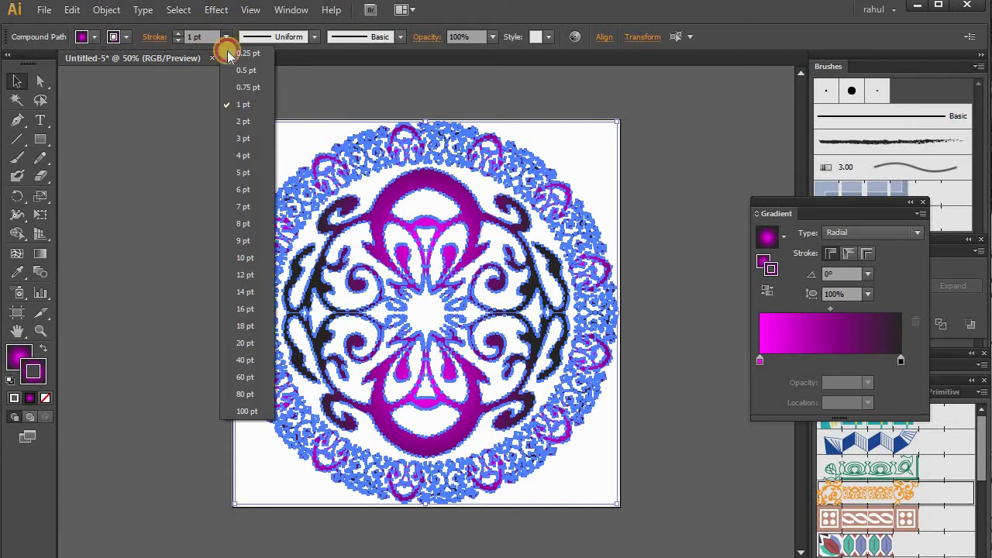
{"action": "left_click", "coordinate": [253, 259]}
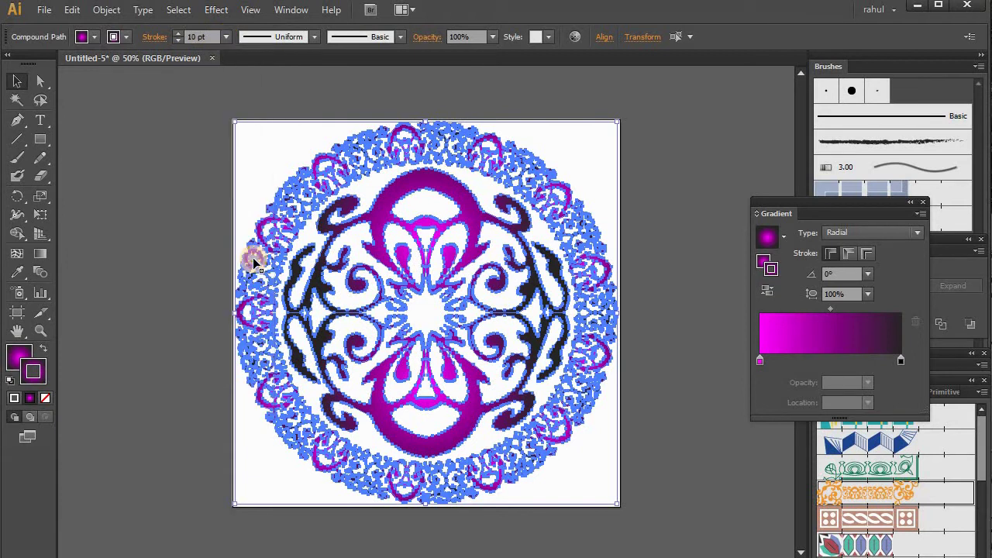
{"action": "left_click", "coordinate": [594, 141]}
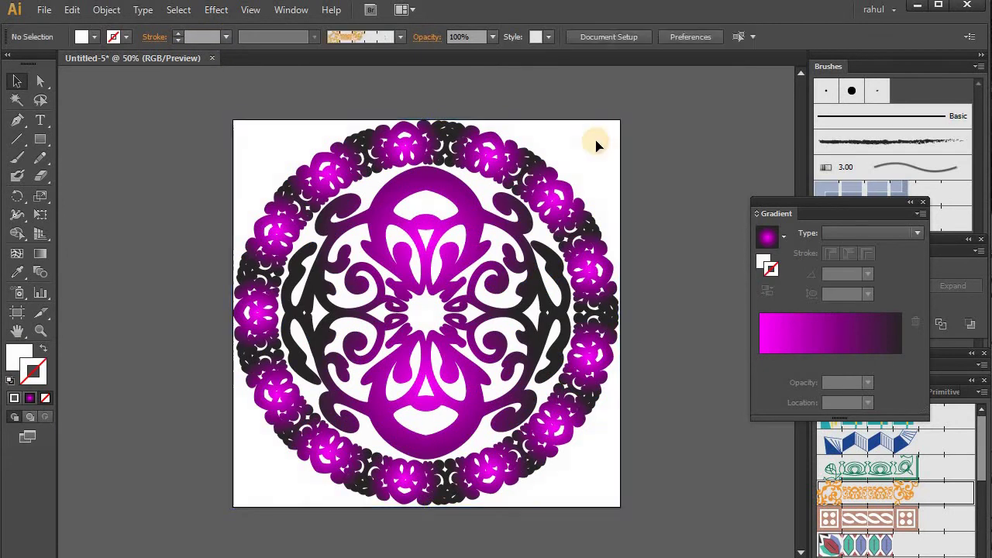
{"action": "left_click", "coordinate": [559, 212]}
{"action": "left_click", "coordinate": [627, 195]}
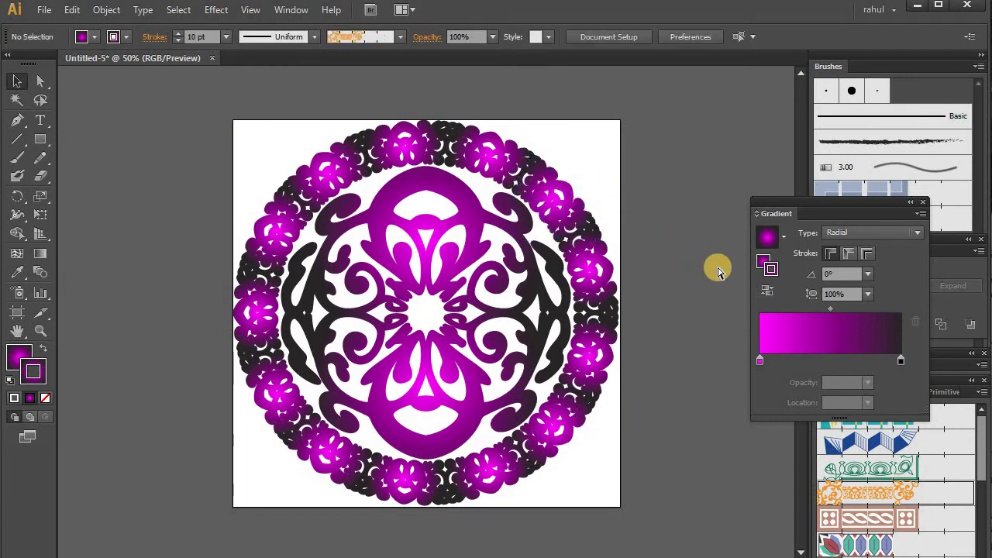
{"action": "key", "text": "ctrl+a"}
- Give the ornament outline a red stroke colour in the Color Picker
{"action": "double_click", "coordinate": [773, 273]}
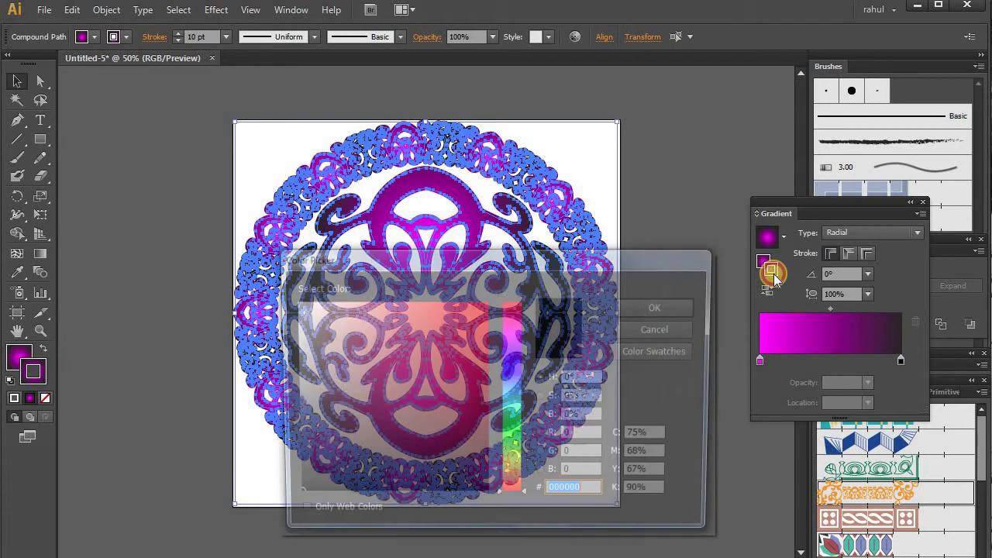
{"action": "left_click", "coordinate": [447, 323]}
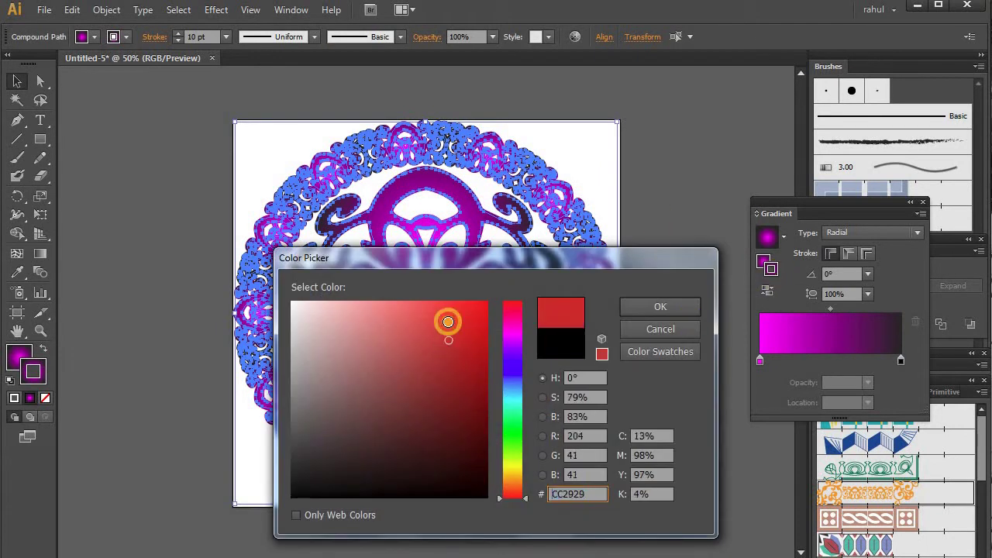
{"action": "left_click", "coordinate": [654, 309]}
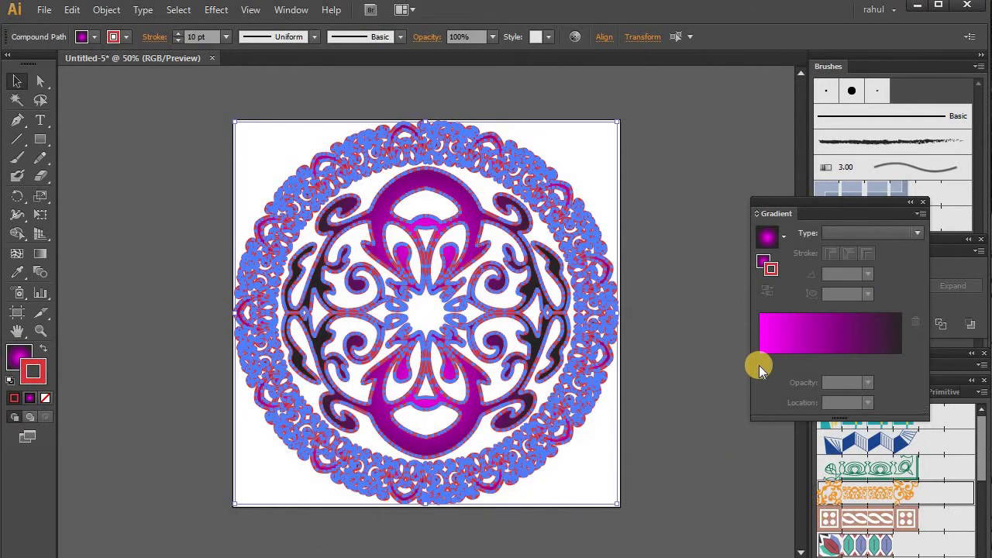
- Change the outline colour to bright green (3DC620), then deselect and reselect the artwork
{"action": "left_click", "coordinate": [770, 271]}
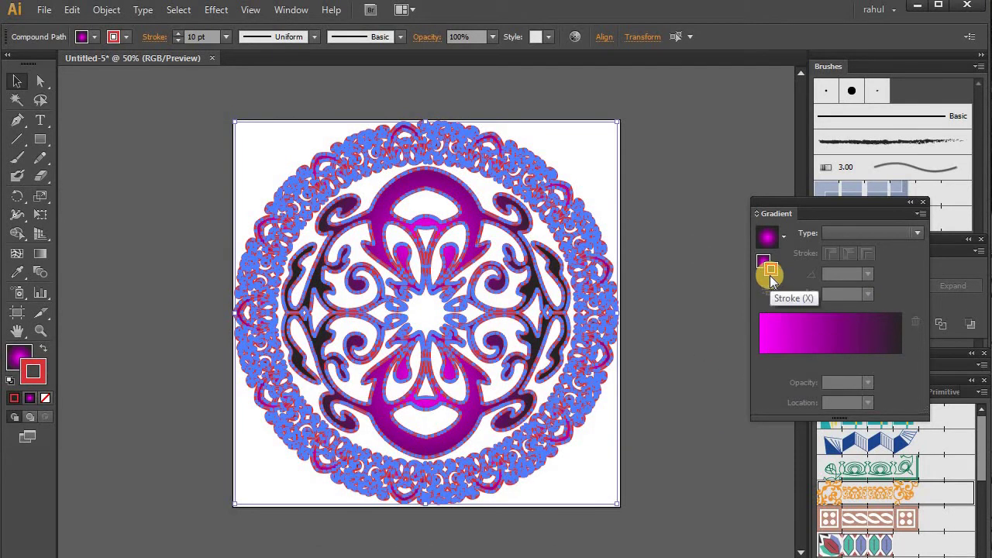
{"action": "double_click", "coordinate": [773, 277]}
{"action": "left_click", "coordinate": [457, 345]}
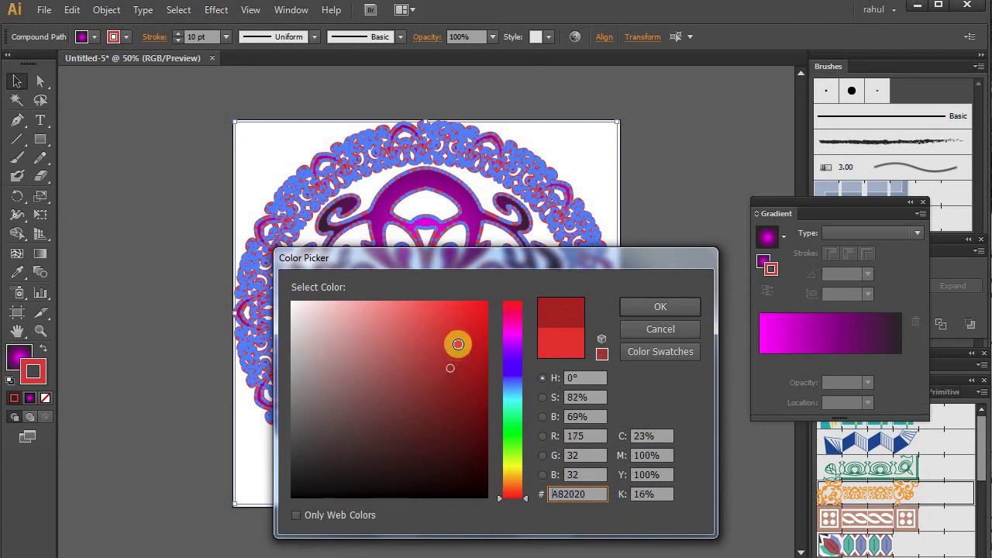
{"action": "left_click_drag", "start_coordinate": [503, 399], "coordinate": [518, 438]}
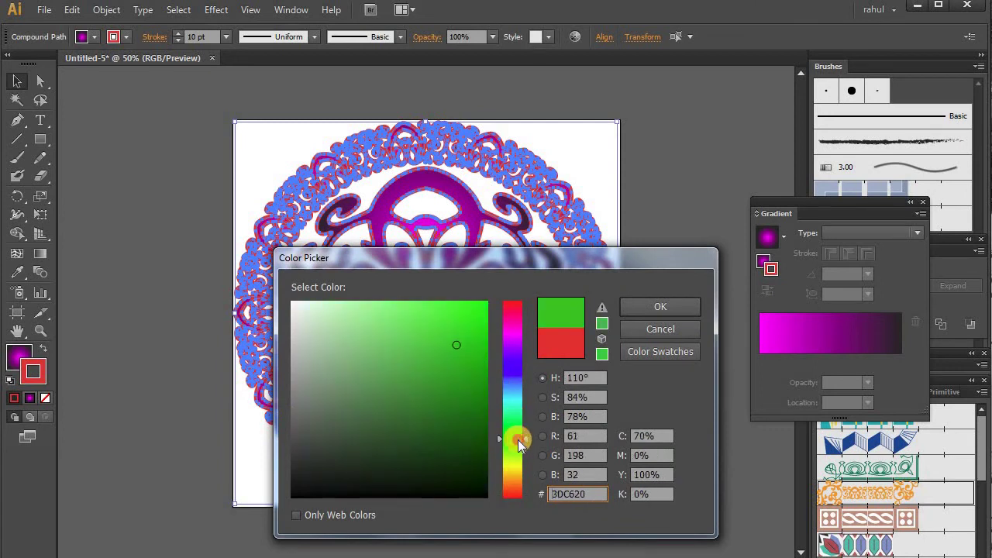
{"action": "left_click", "coordinate": [473, 341]}
{"action": "left_click", "coordinate": [653, 308]}
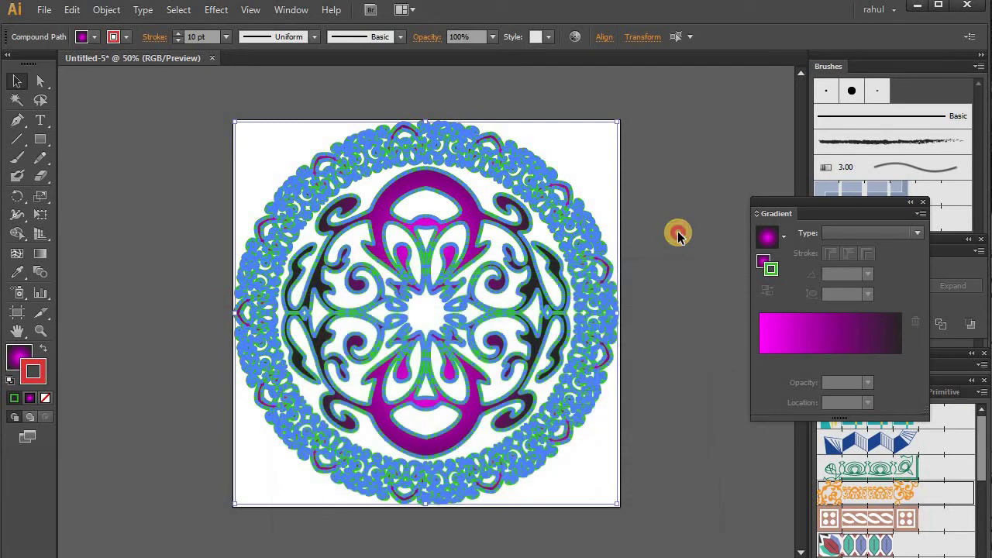
{"action": "left_click", "coordinate": [676, 230]}
{"action": "left_click", "coordinate": [489, 145]}
- Set the ornament's stroke weight to 4 pt and preview it deselected
{"action": "left_click", "coordinate": [183, 31]}
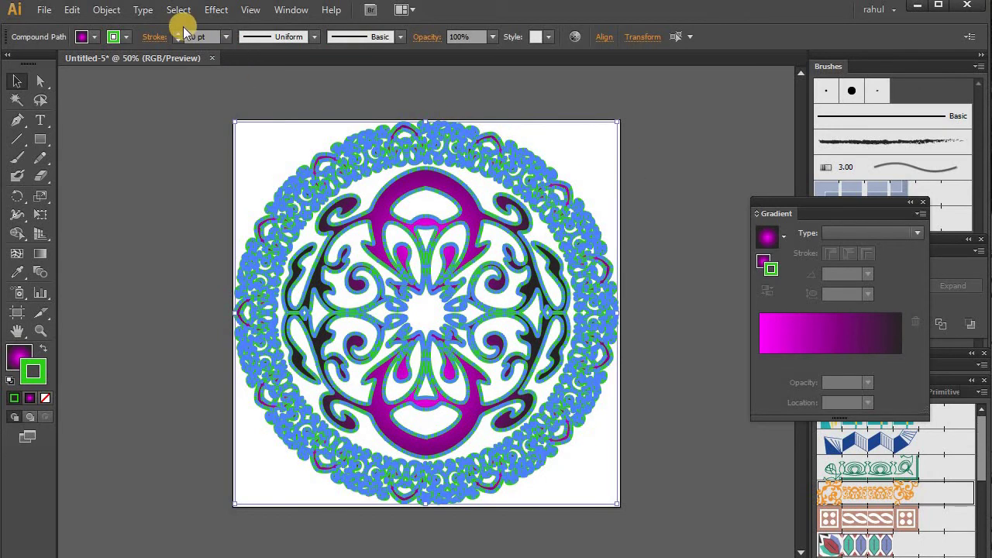
{"action": "left_click", "coordinate": [220, 37]}
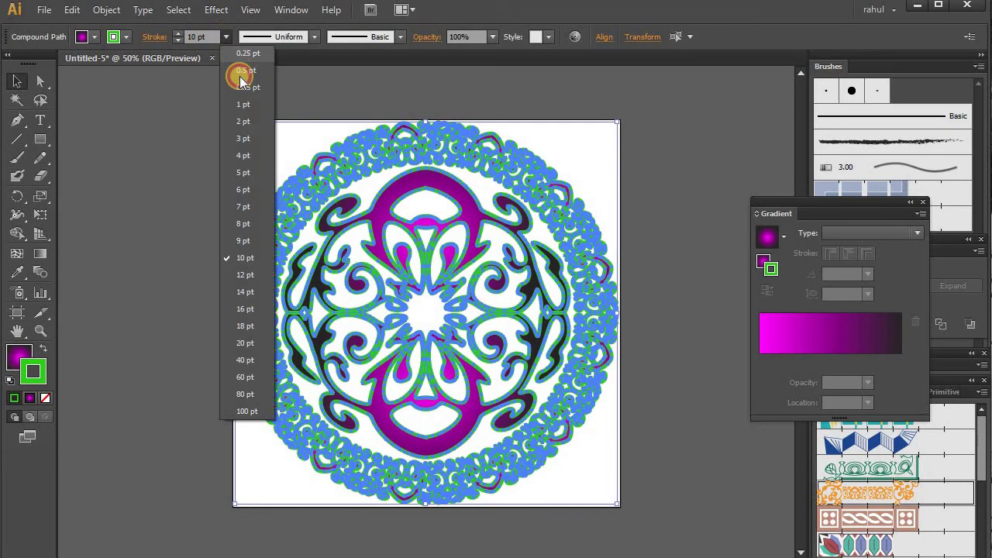
{"action": "left_click", "coordinate": [244, 142]}
{"action": "left_click", "coordinate": [244, 138]}
- Reduce the stroke weight further to 1 pt and deselect to view the result
{"action": "left_click", "coordinate": [244, 138]}
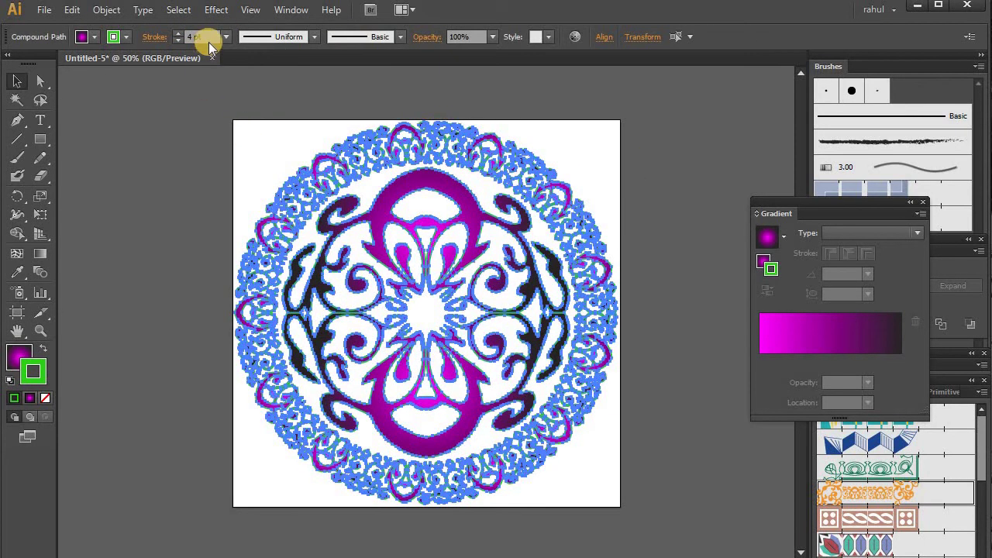
{"action": "left_click", "coordinate": [221, 38]}
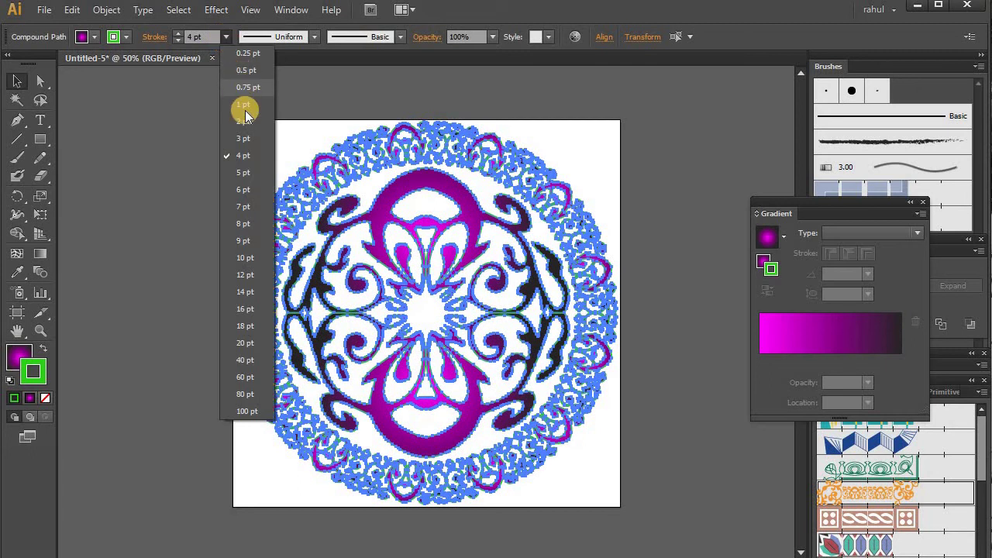
{"action": "left_click", "coordinate": [245, 109]}
{"action": "left_click", "coordinate": [237, 133]}
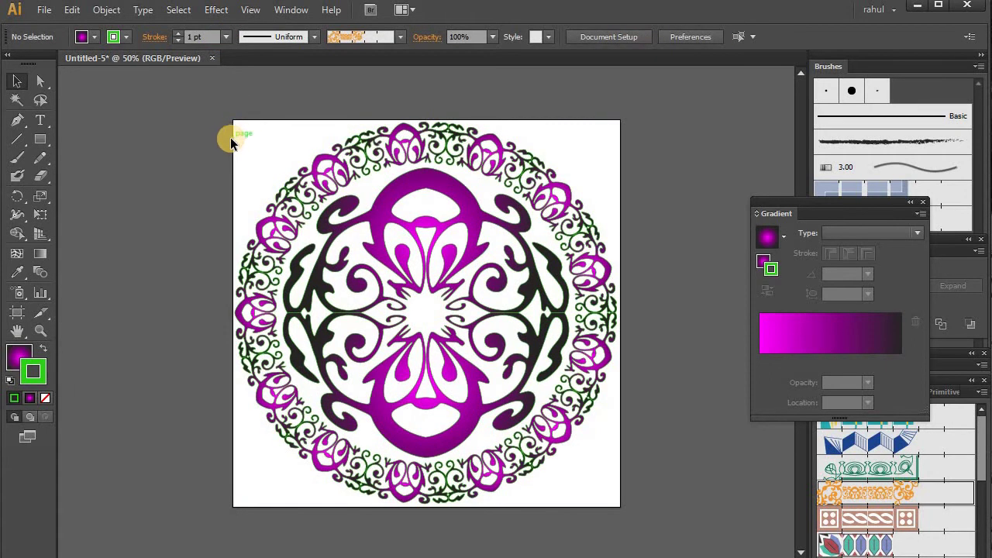